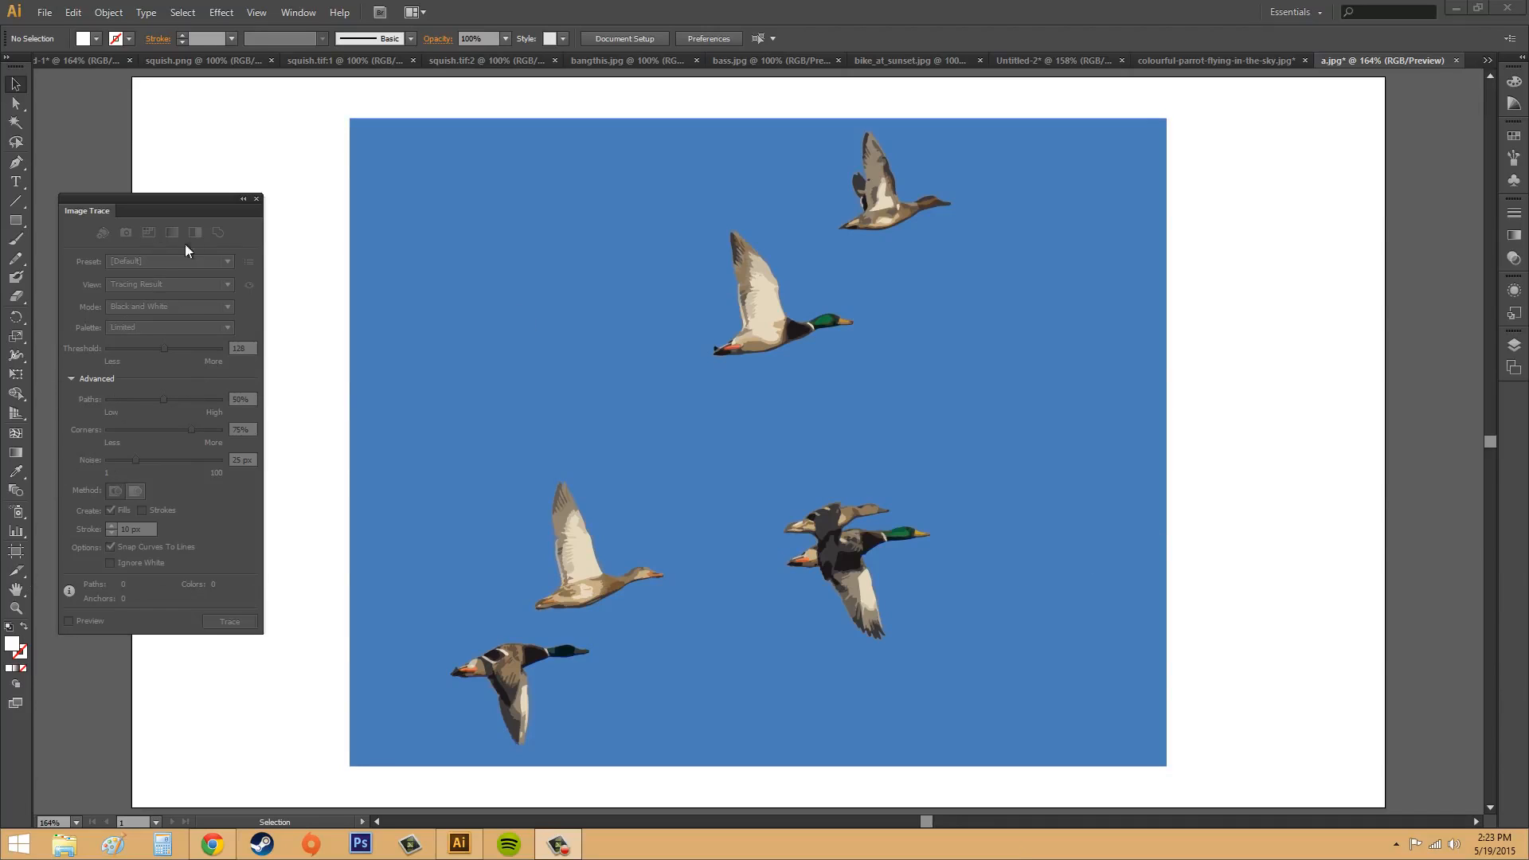
# Step: Release the existing image trace on the duck picture to bring back the original photo
pyautogui.click(256, 199)
pyautogui.click(470, 334)
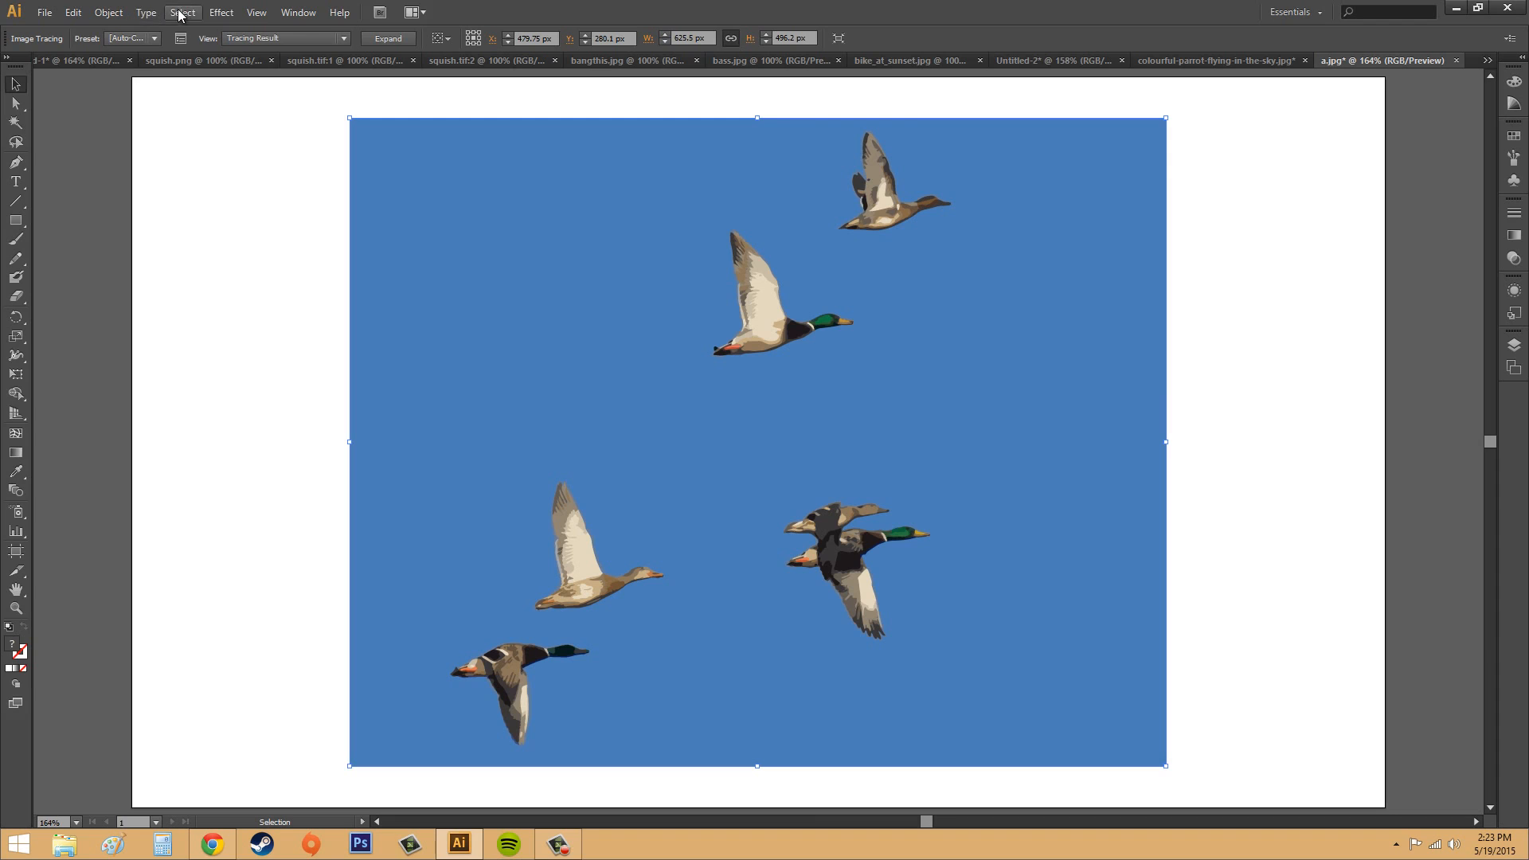
pyautogui.click(107, 12)
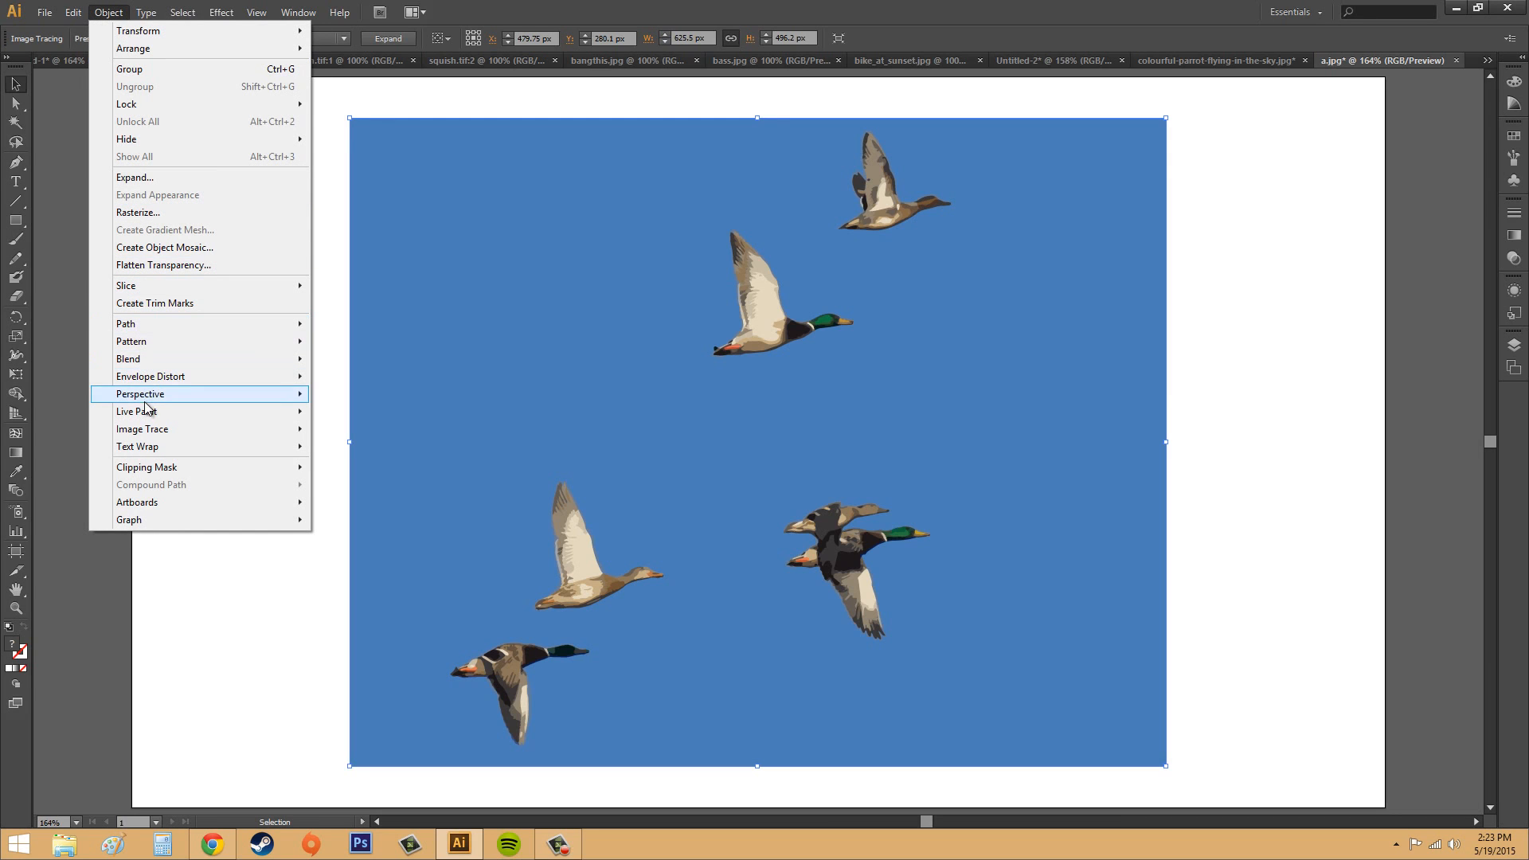
pyautogui.moveTo(152, 429)
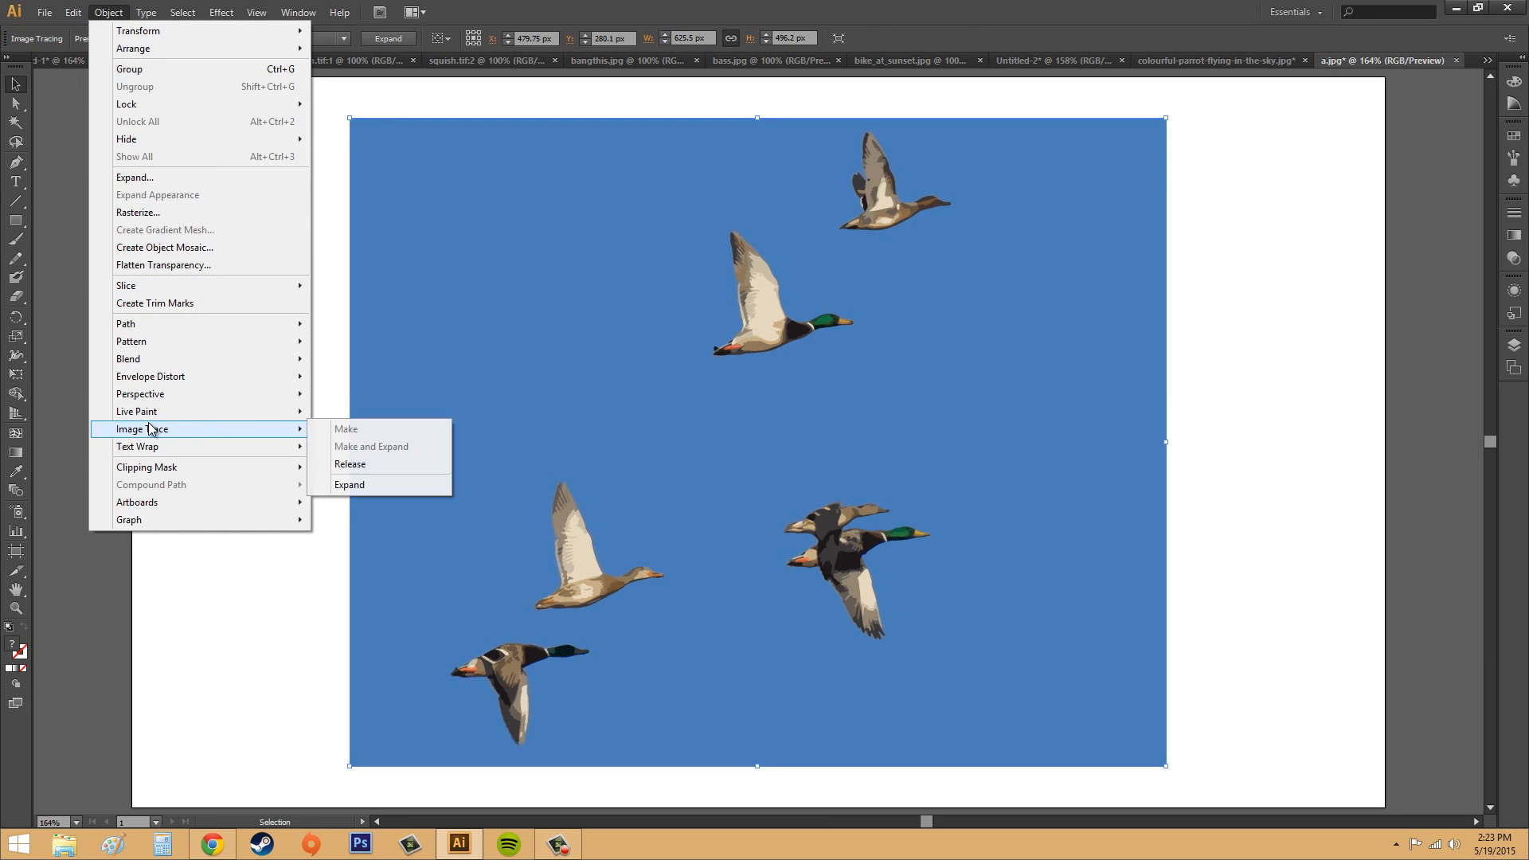
pyautogui.click(348, 464)
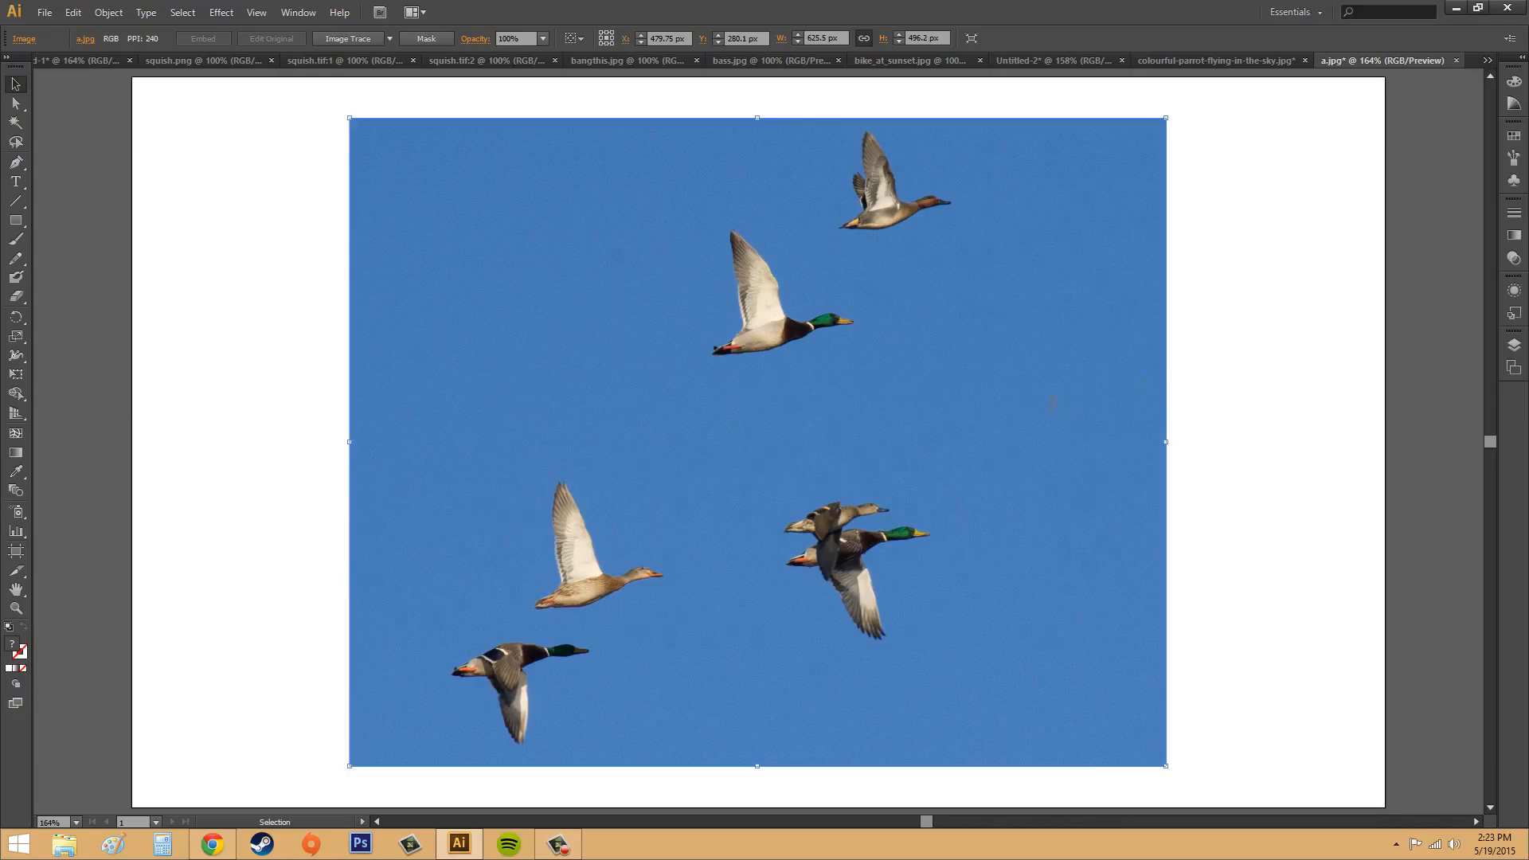
pyautogui.click(1240, 338)
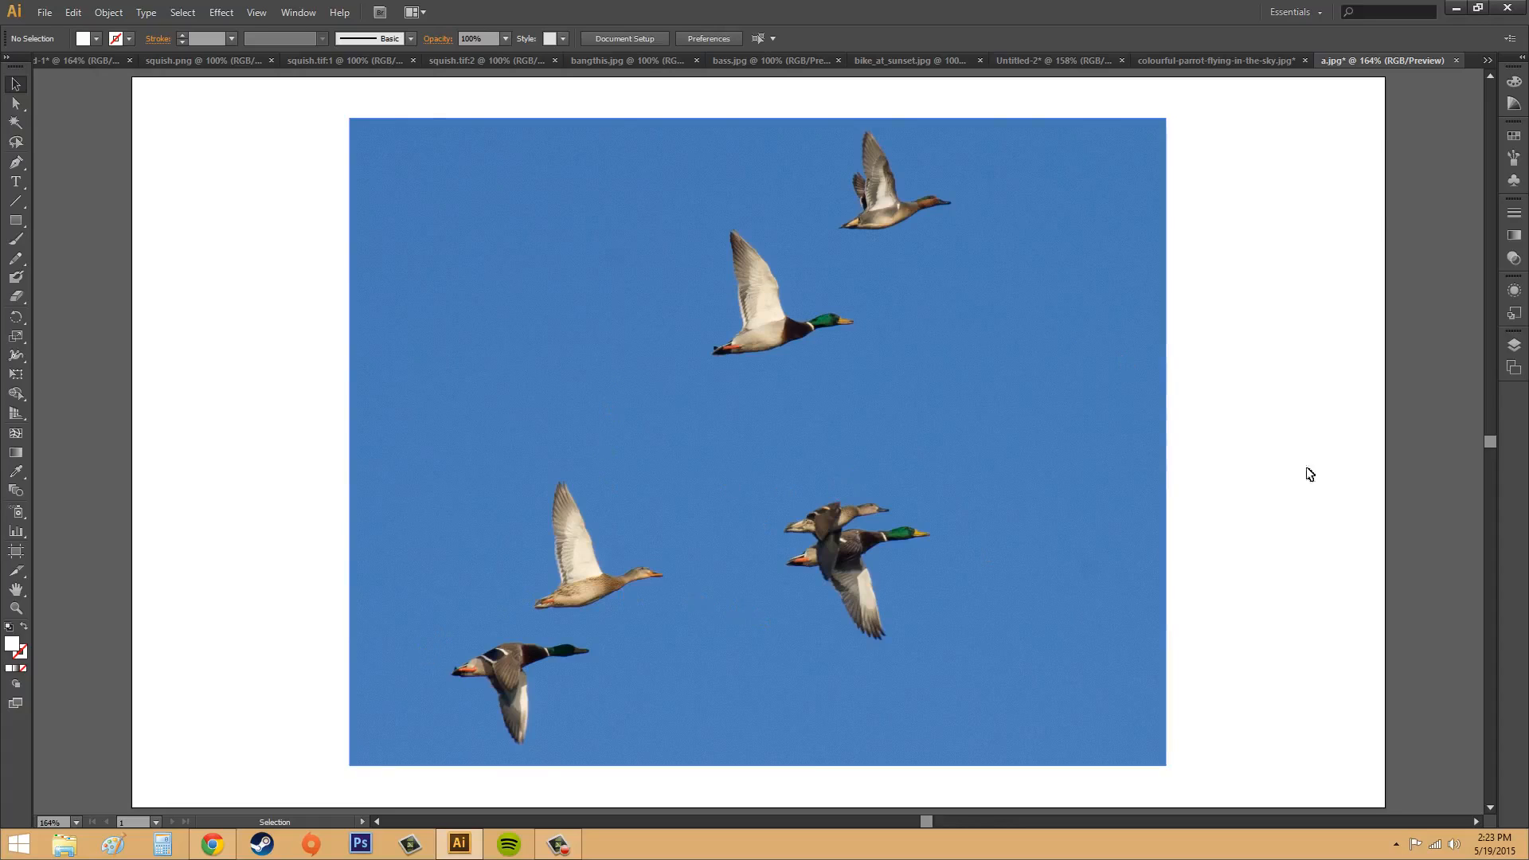
pyautogui.click(956, 446)
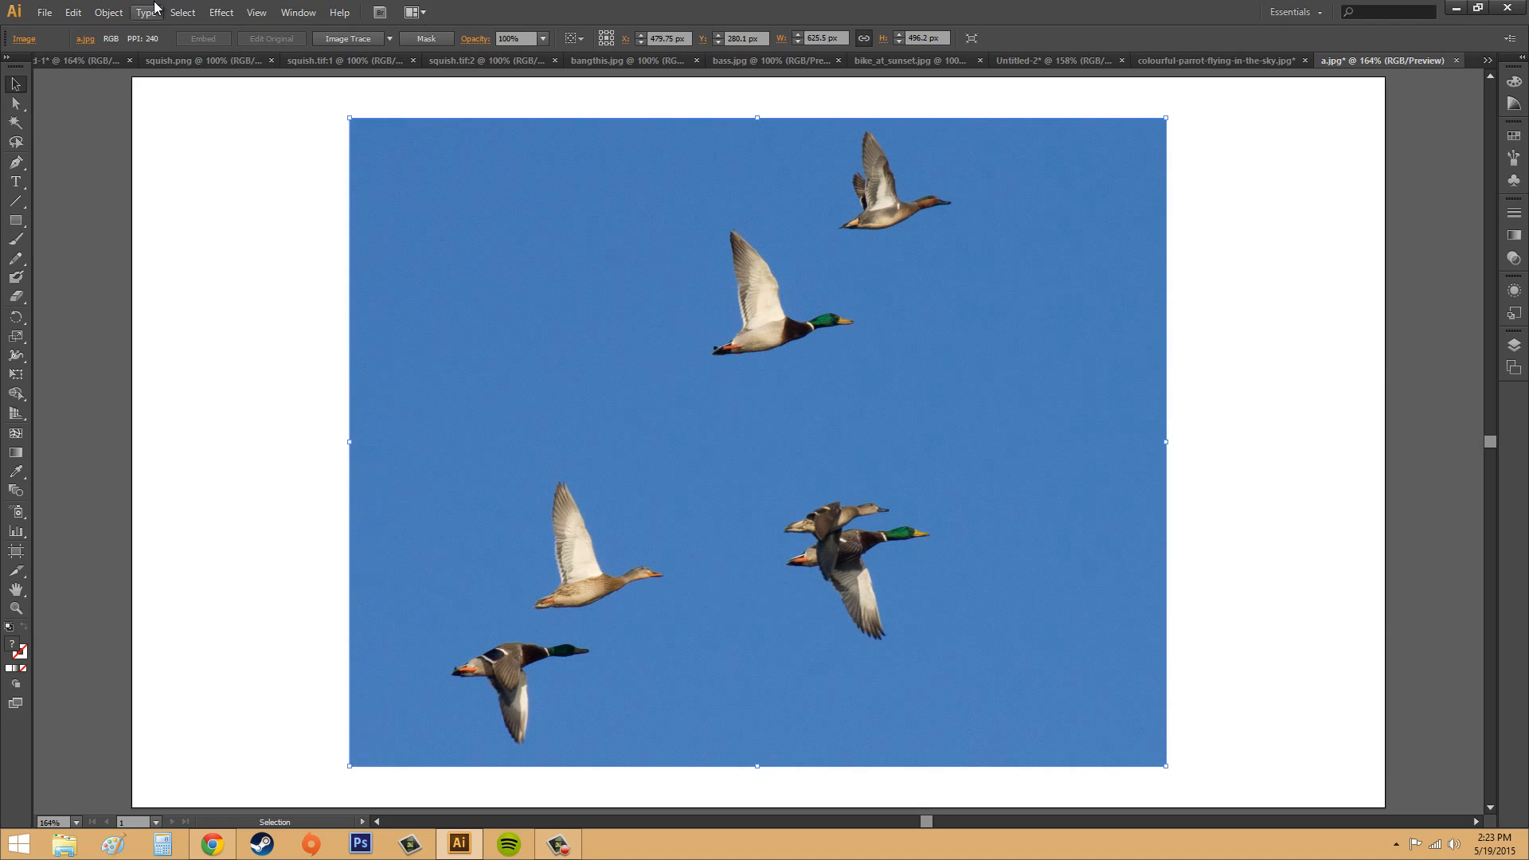
pyautogui.click(111, 14)
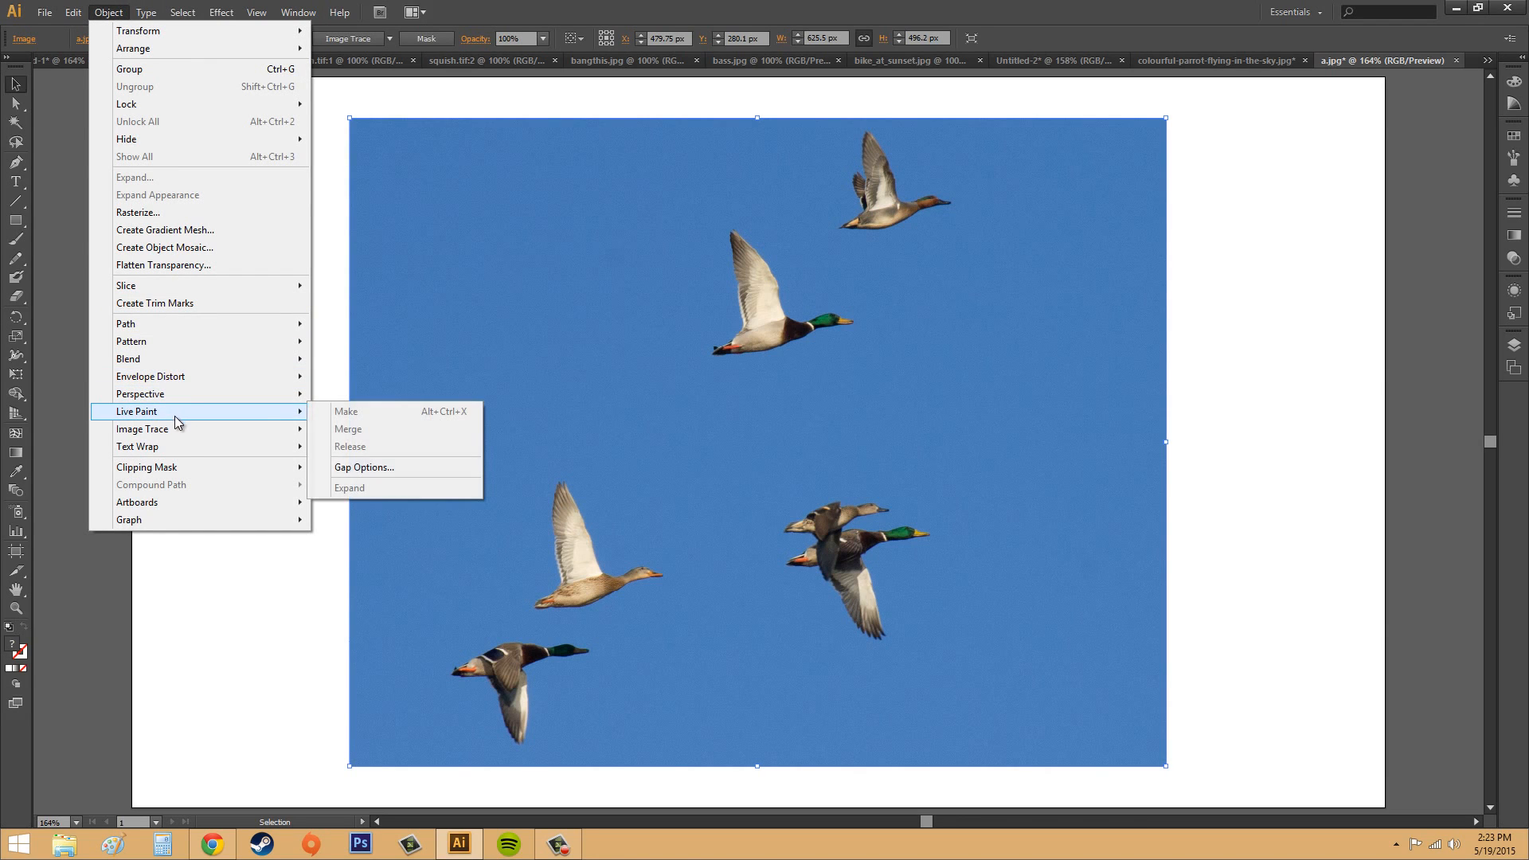
pyautogui.moveTo(179, 433)
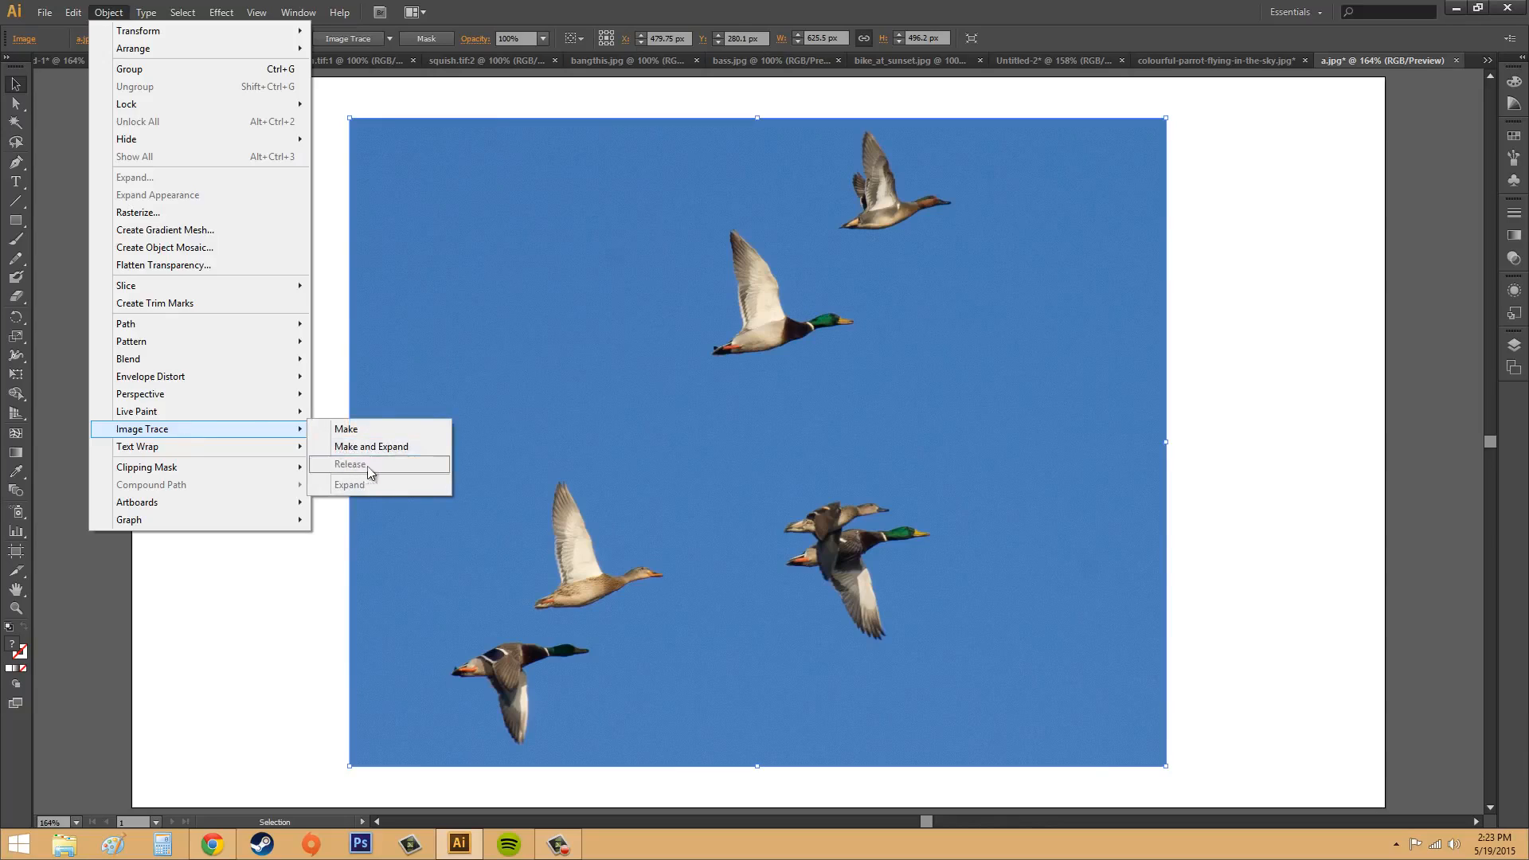
pyautogui.click(1269, 461)
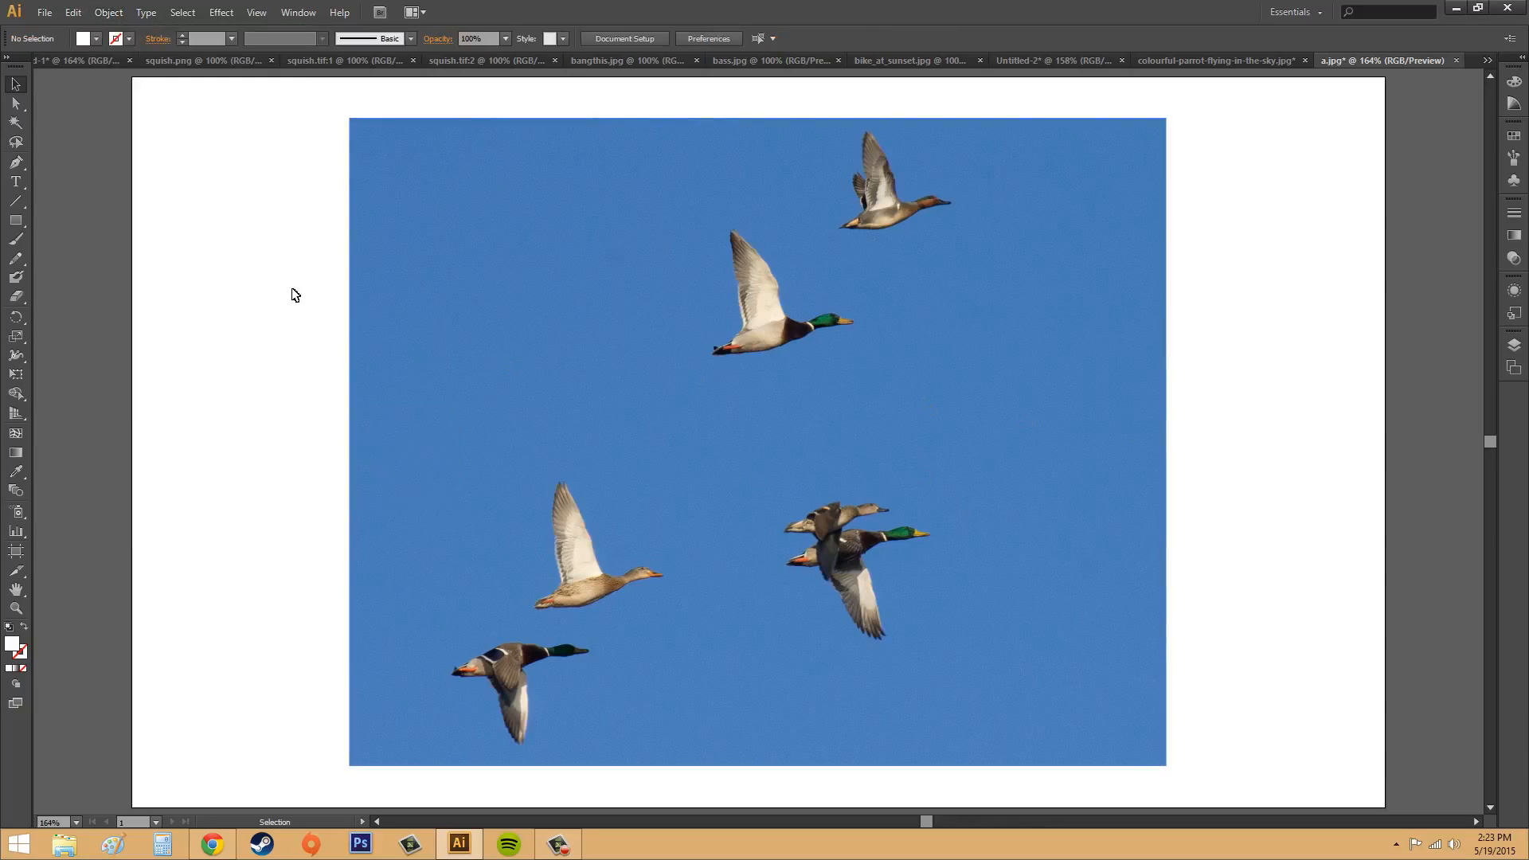
# Step: Select the duck photo and bring up the Image Trace settings with the advanced options collapsed
pyautogui.click(528, 293)
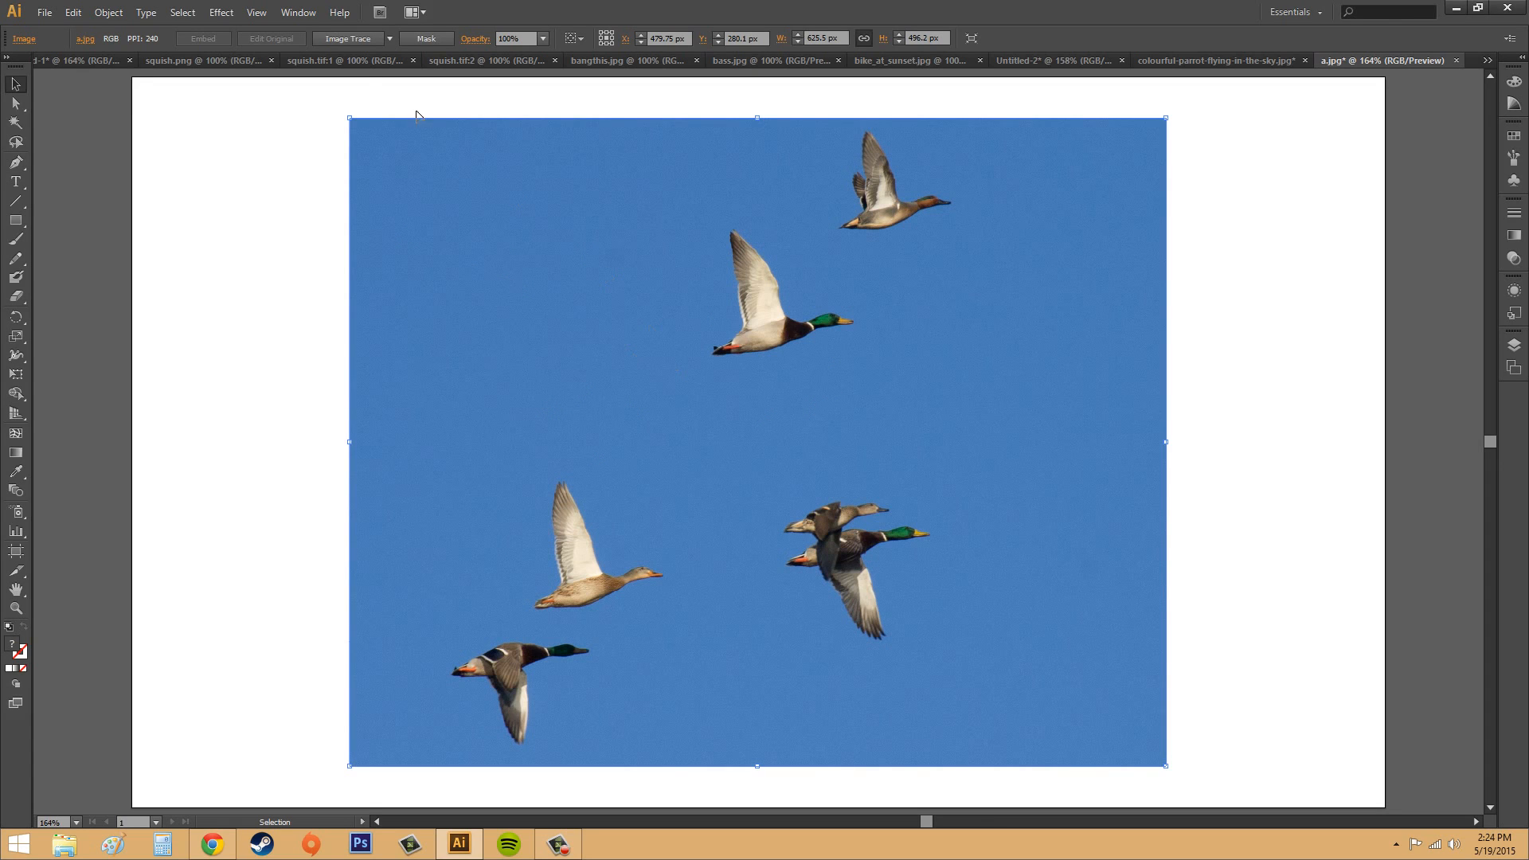
pyautogui.click(309, 13)
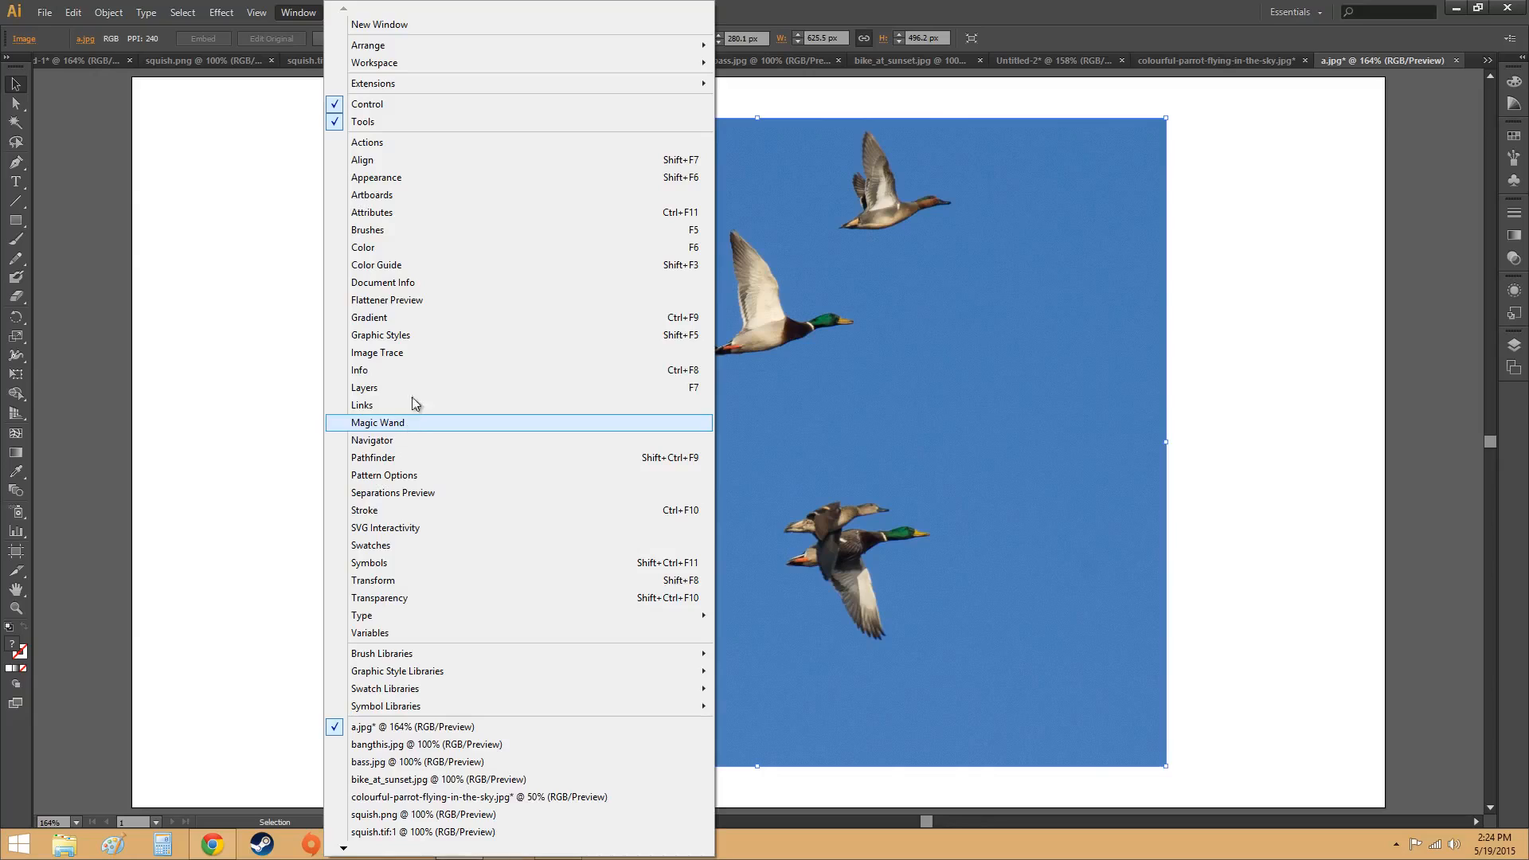
pyautogui.click(422, 352)
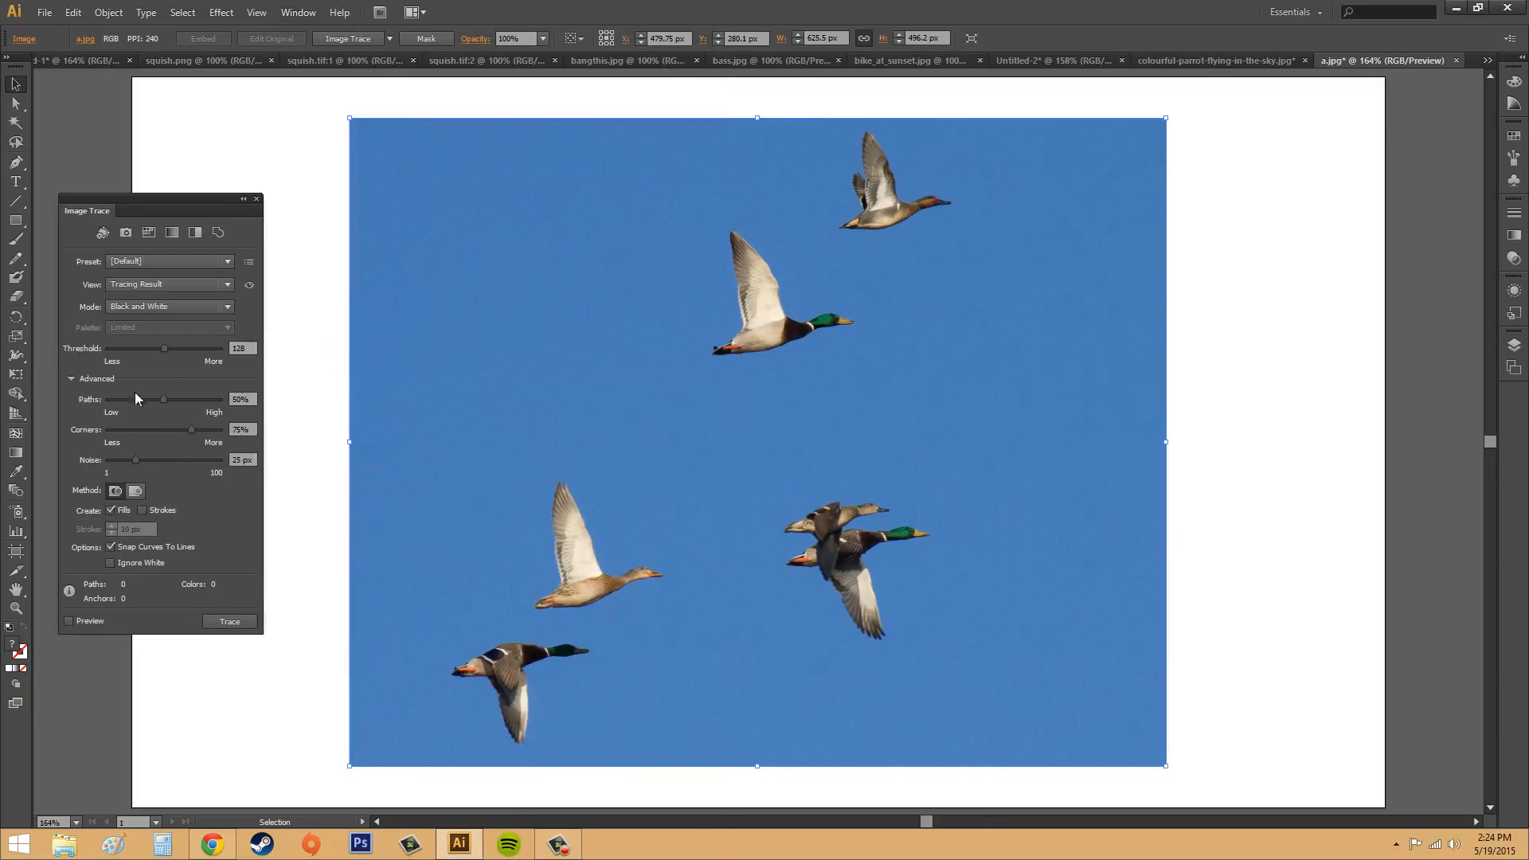
pyautogui.click(74, 378)
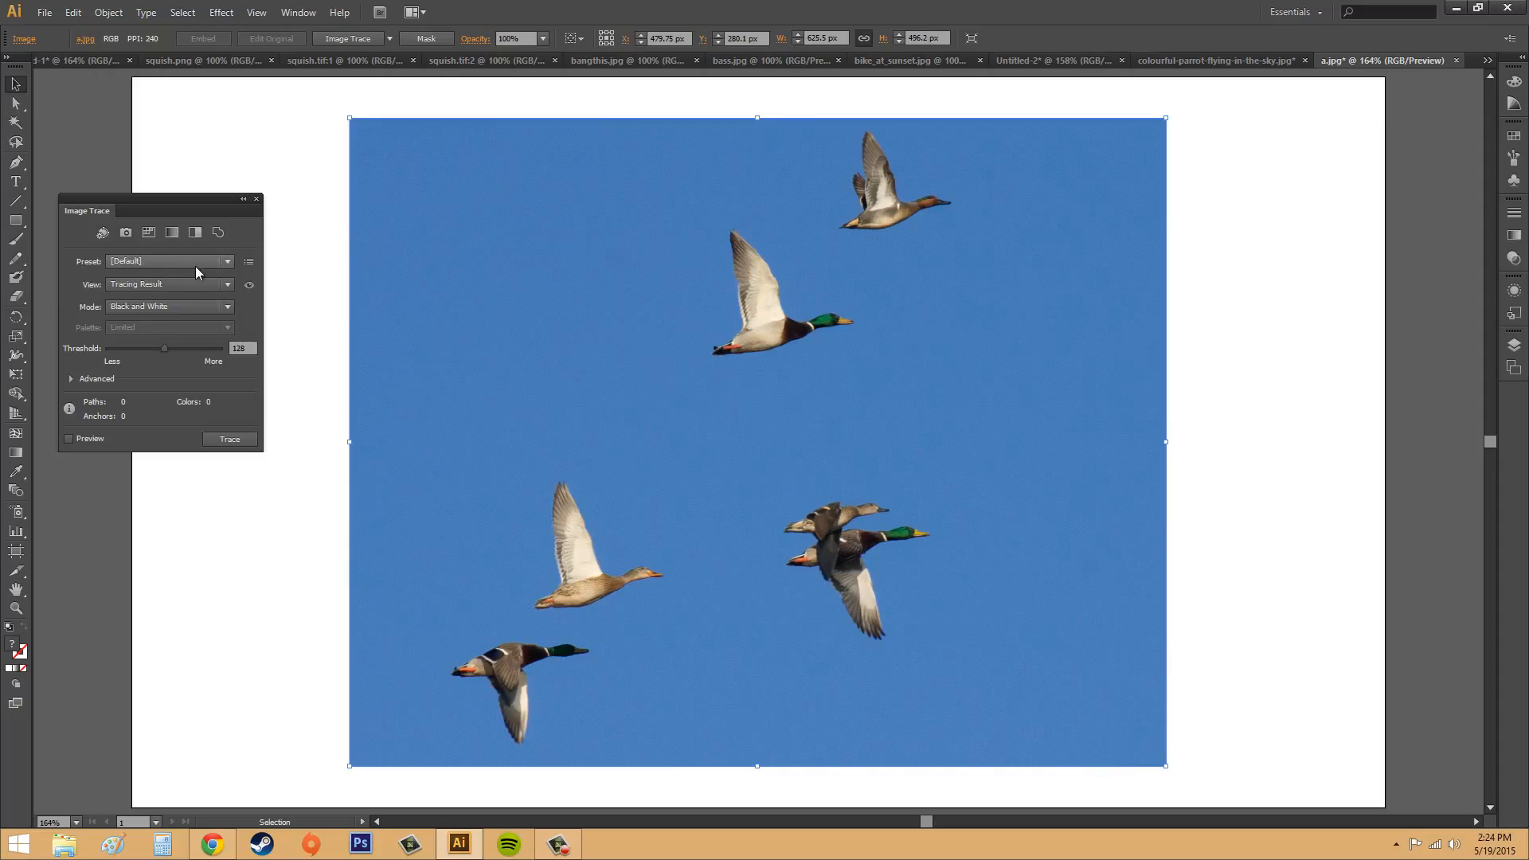
# Step: Look through the available tracing presets and view options without changing either setting
pyautogui.click(170, 259)
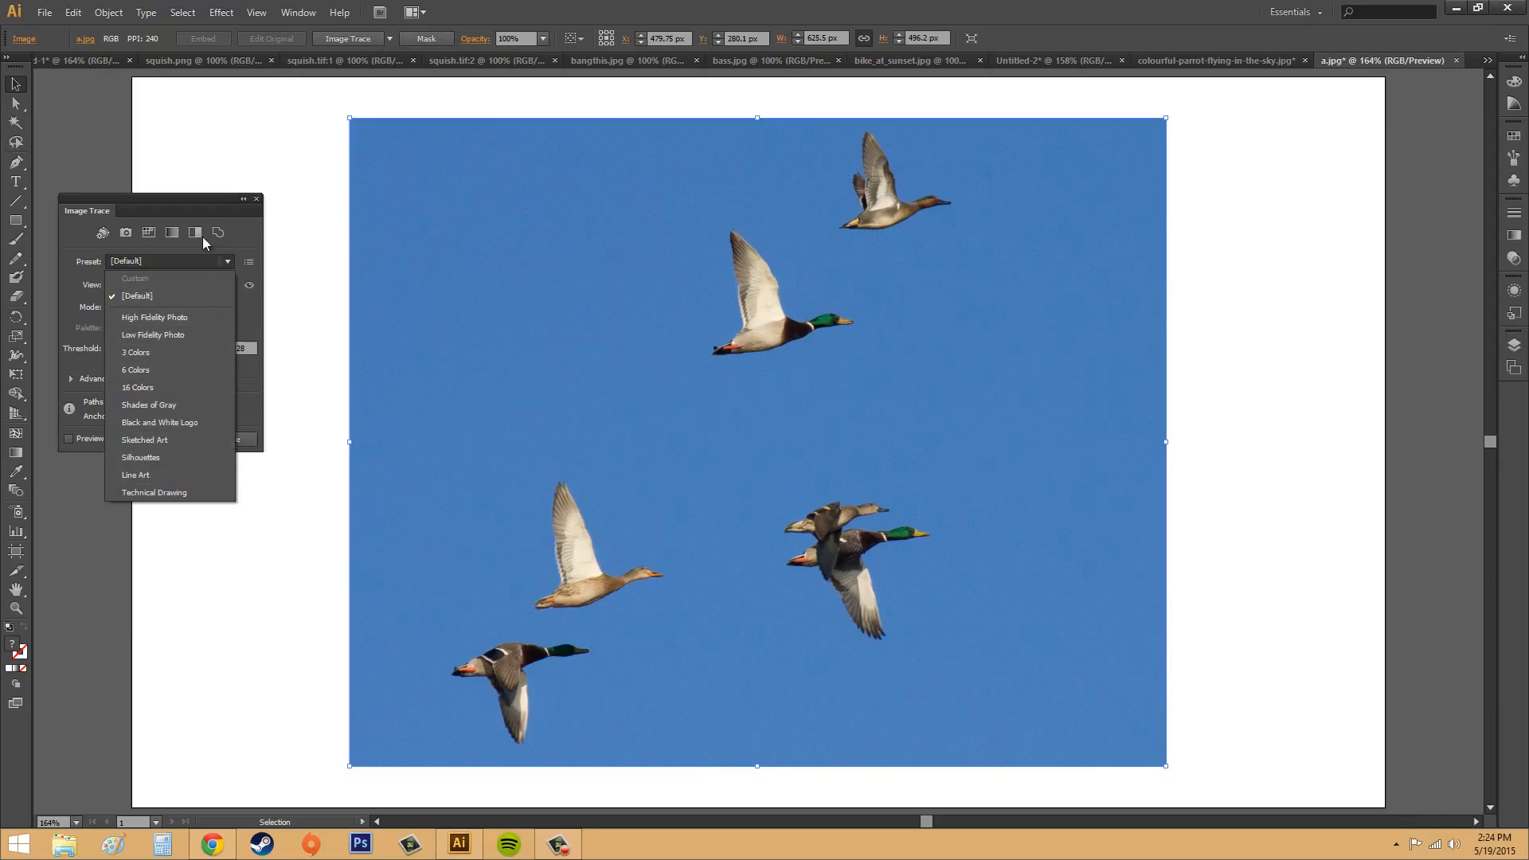
pyautogui.click(148, 260)
pyautogui.click(131, 283)
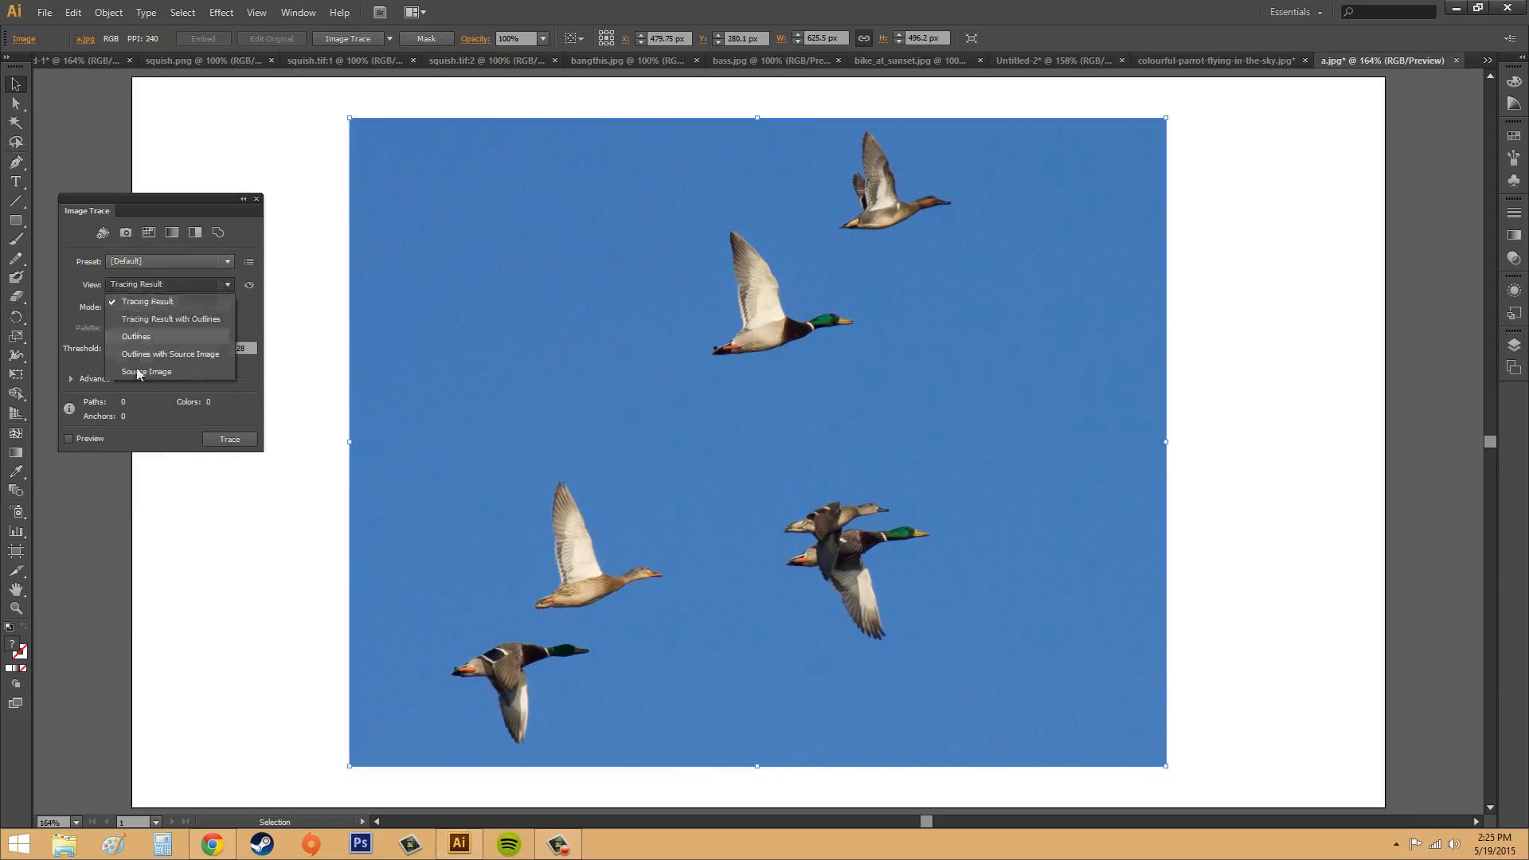
pyautogui.click(142, 284)
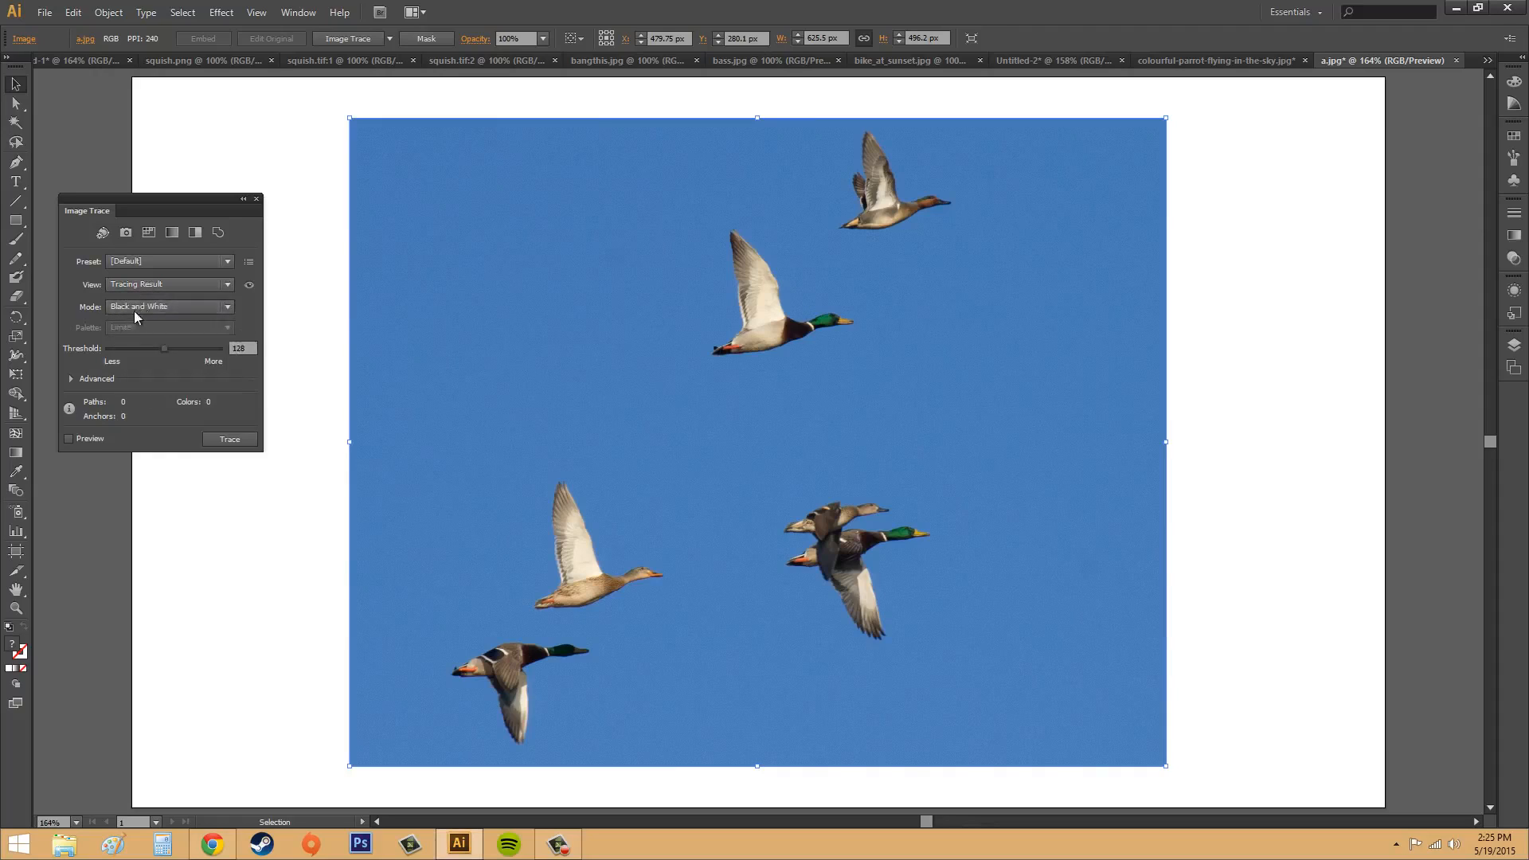
# Step: Set the tracing mode to Color and look over the palette choices and advanced options
pyautogui.click(135, 309)
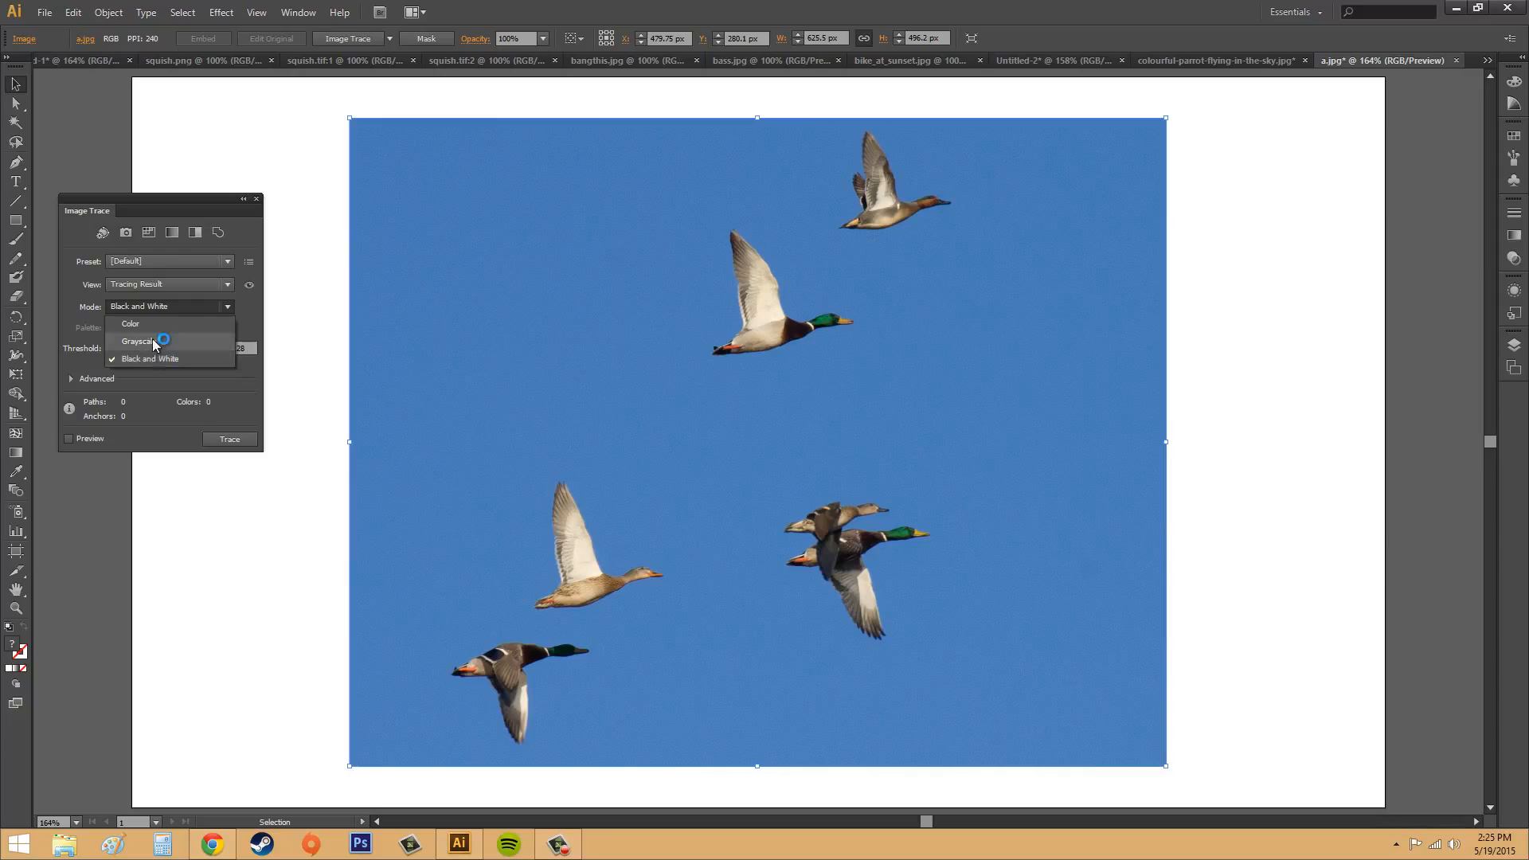
pyautogui.click(151, 324)
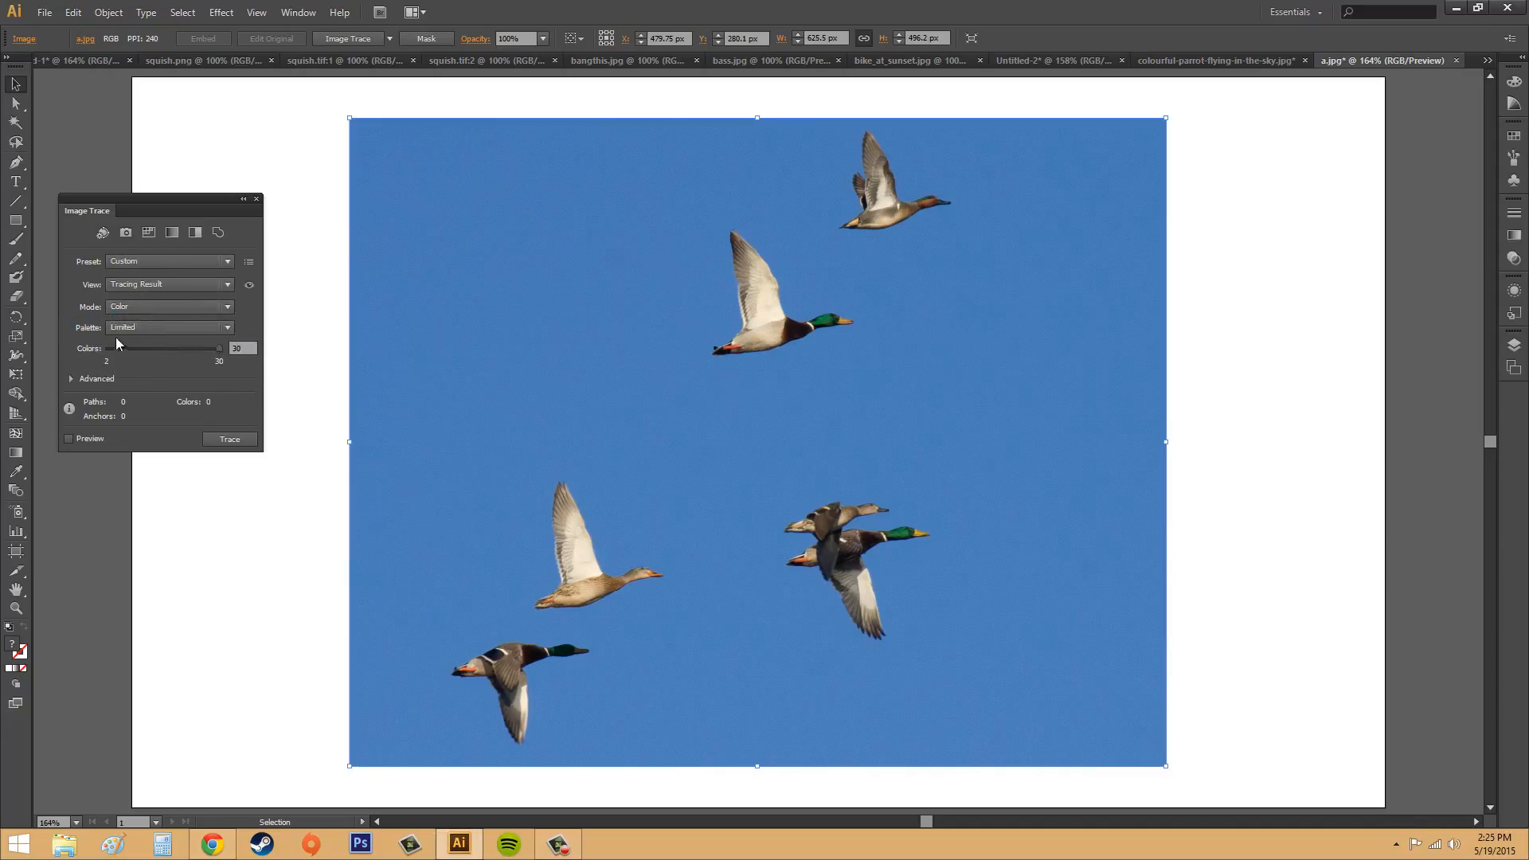
pyautogui.click(154, 326)
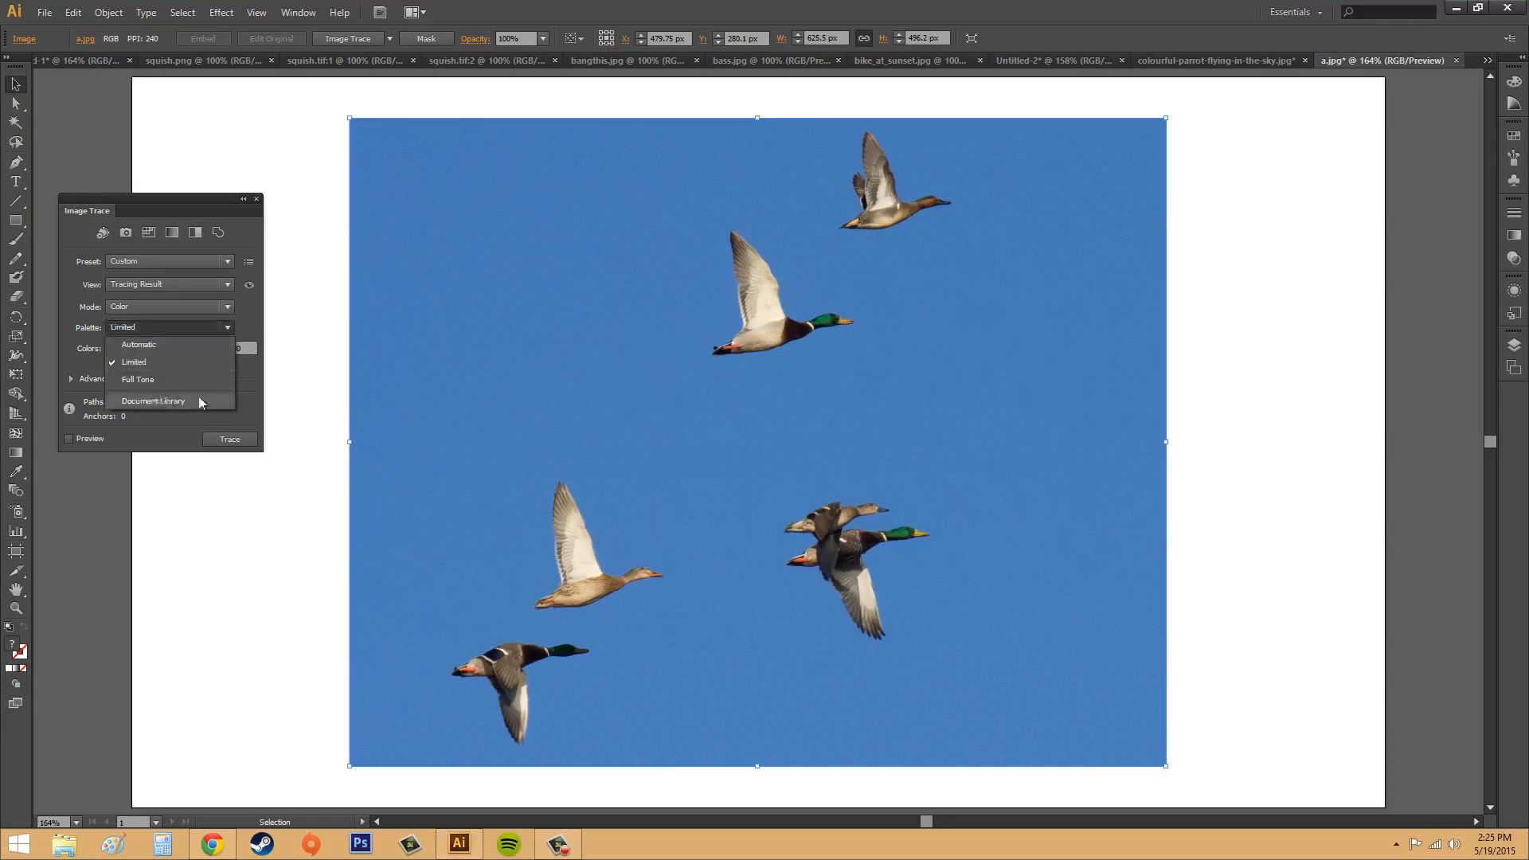
pyautogui.click(160, 327)
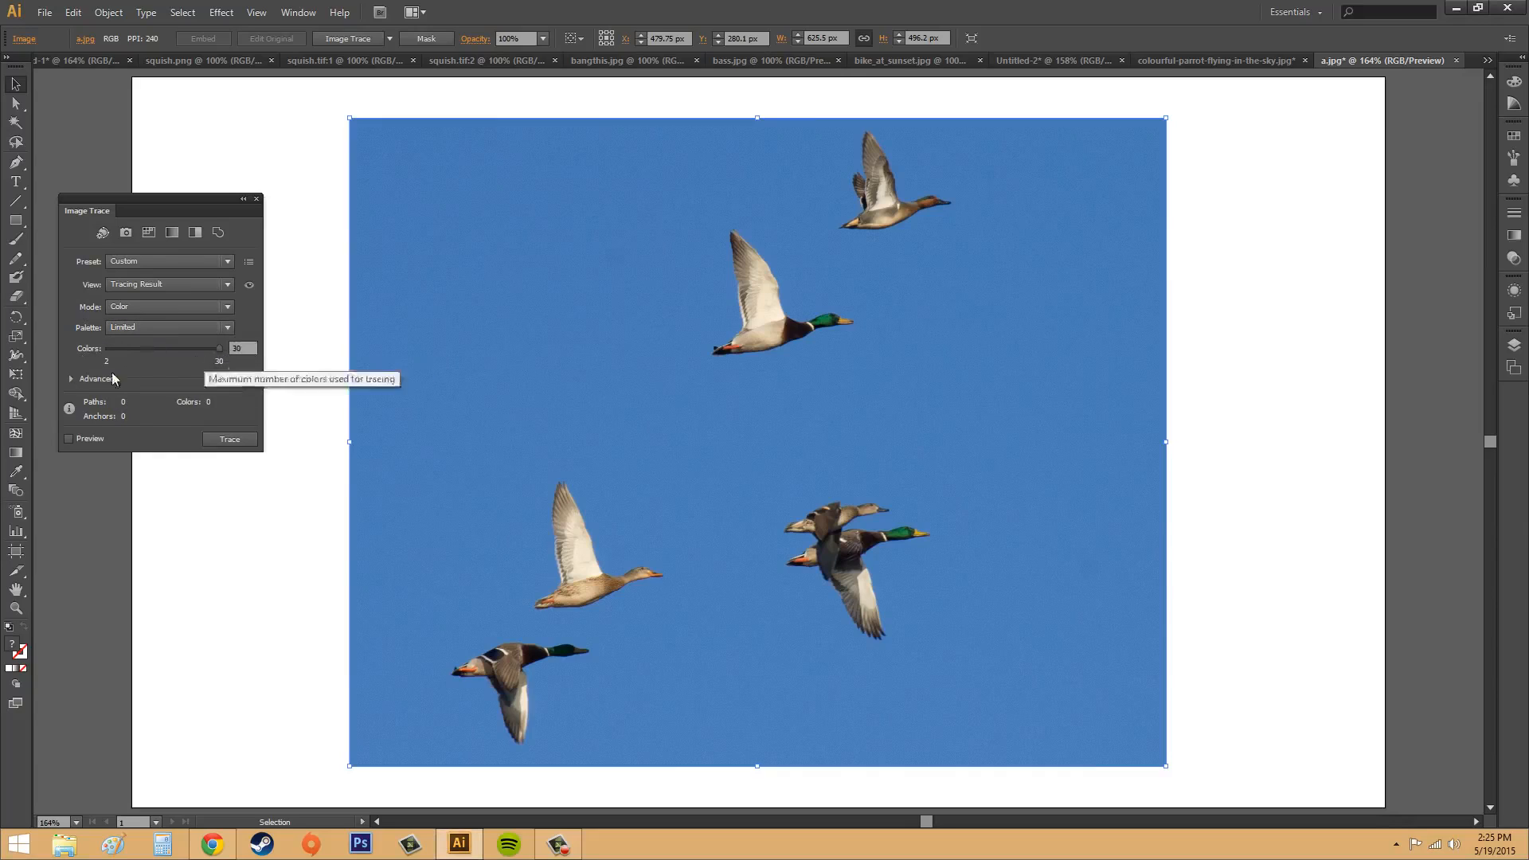
pyautogui.click(71, 378)
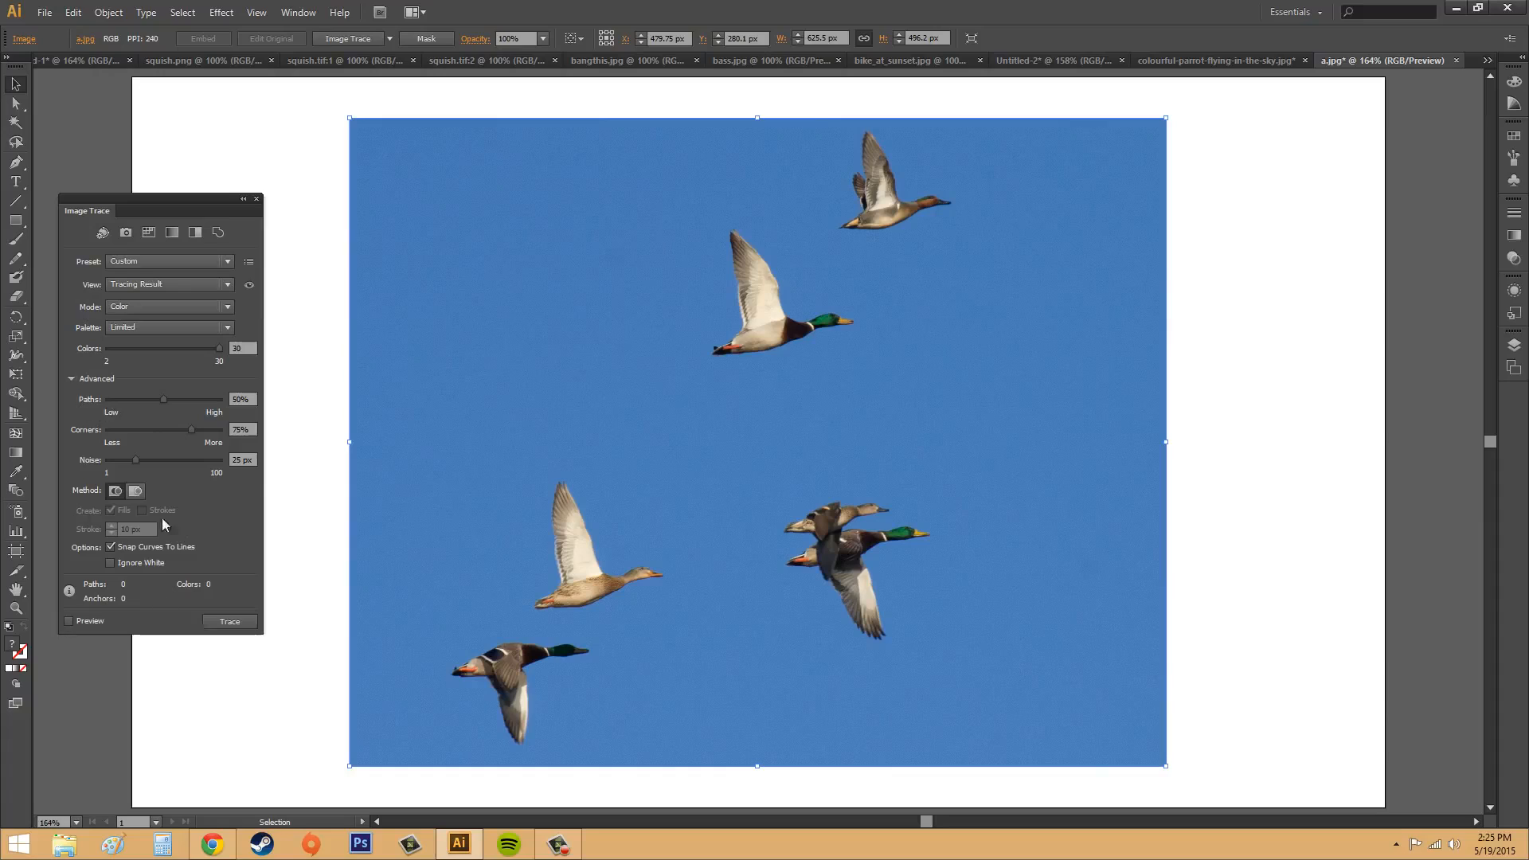
pyautogui.click(72, 378)
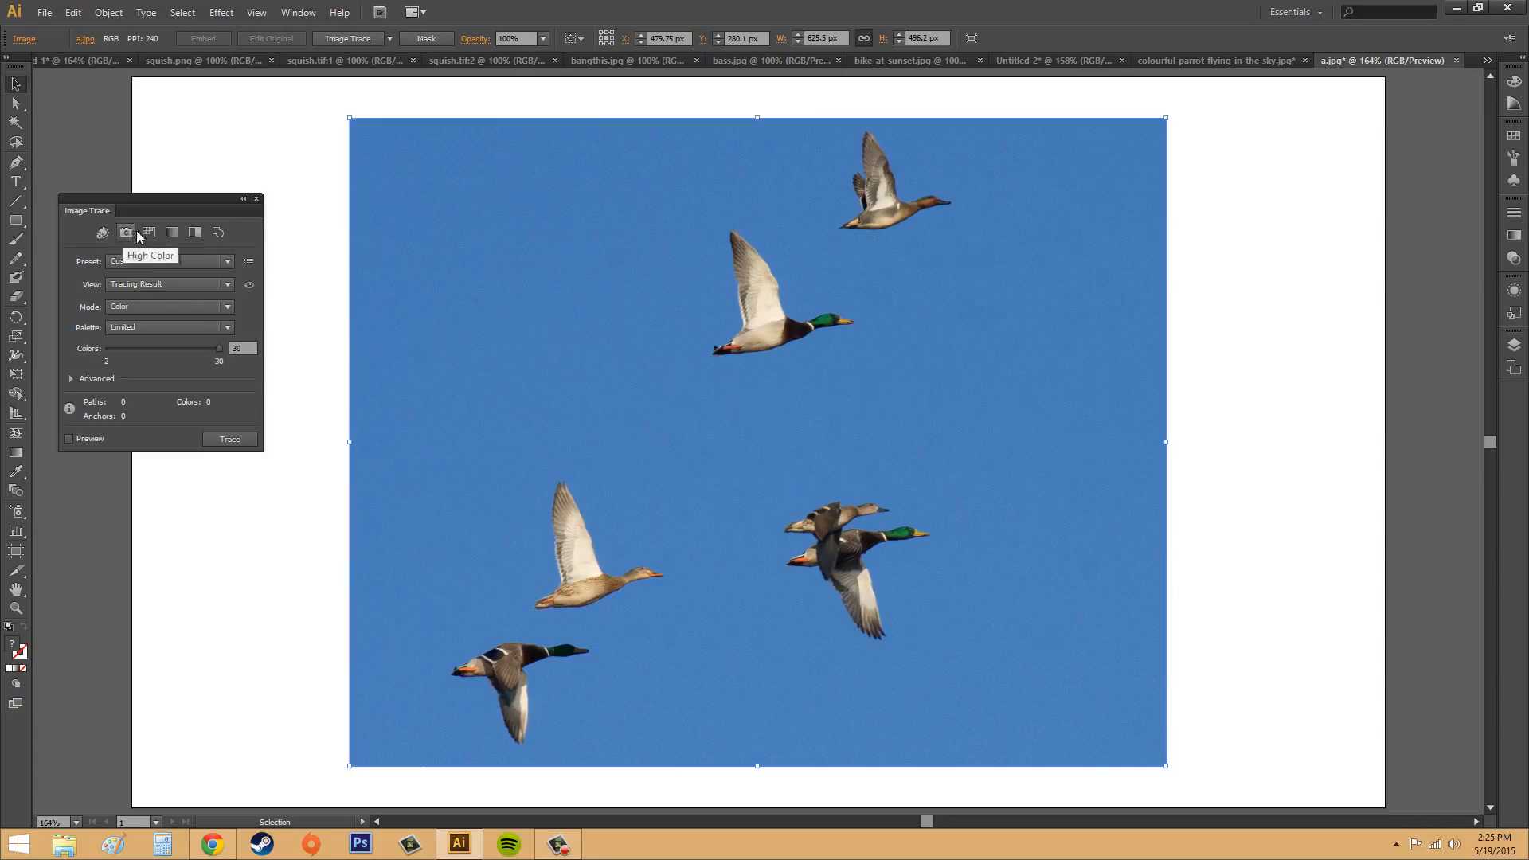
# Step: Trace the duck photo with the Auto-Color preset, agreeing to continue with the large image
pyautogui.click(101, 233)
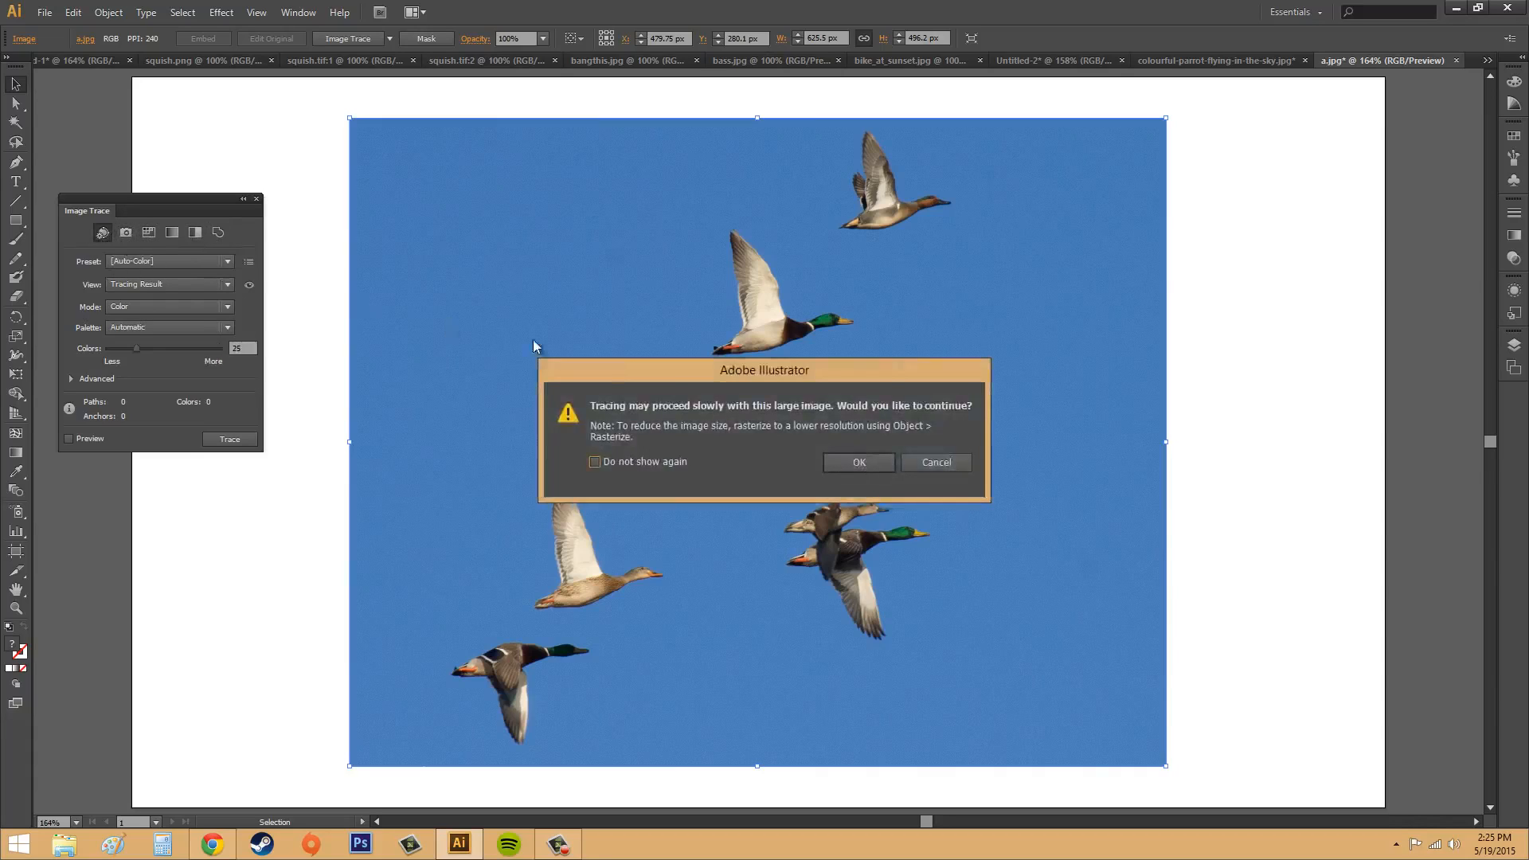
pyautogui.click(854, 464)
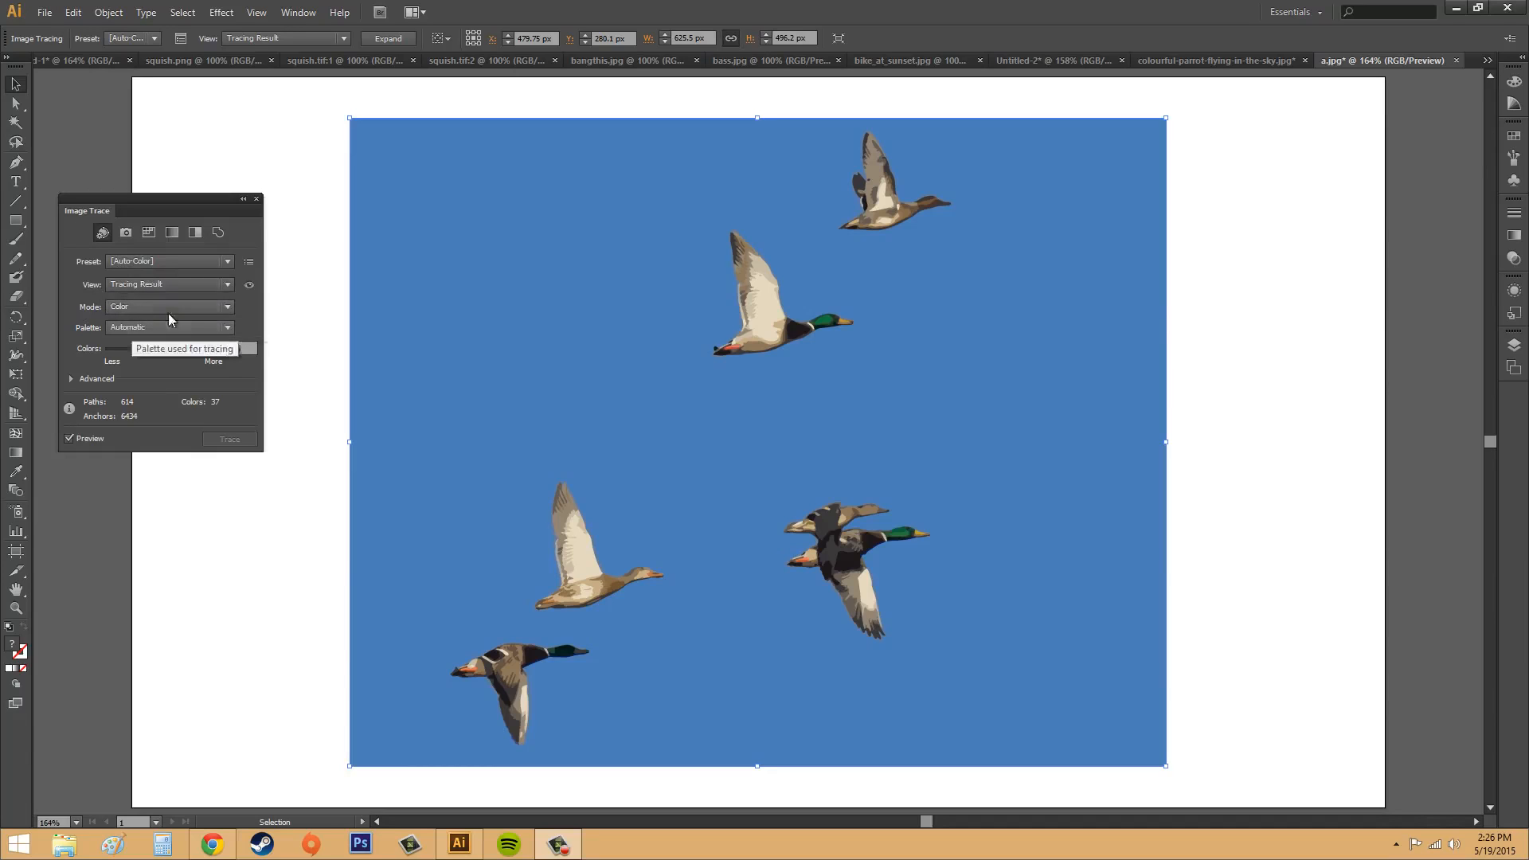
# Step: View the traced ducks as Source Image and as Outlines, and return the view to Tracing Result
pyautogui.click(160, 284)
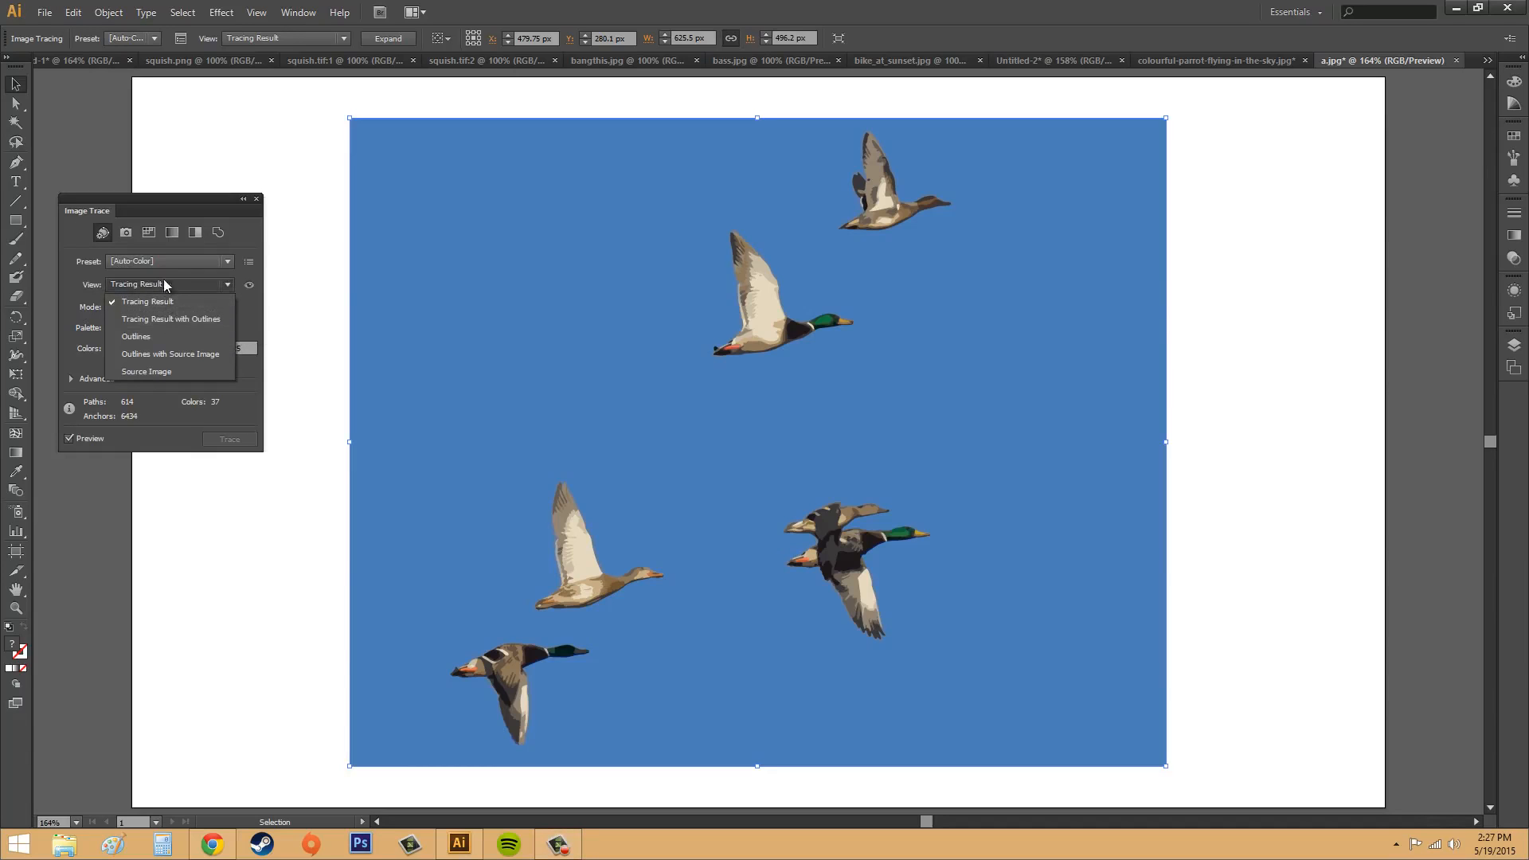
pyautogui.click(150, 369)
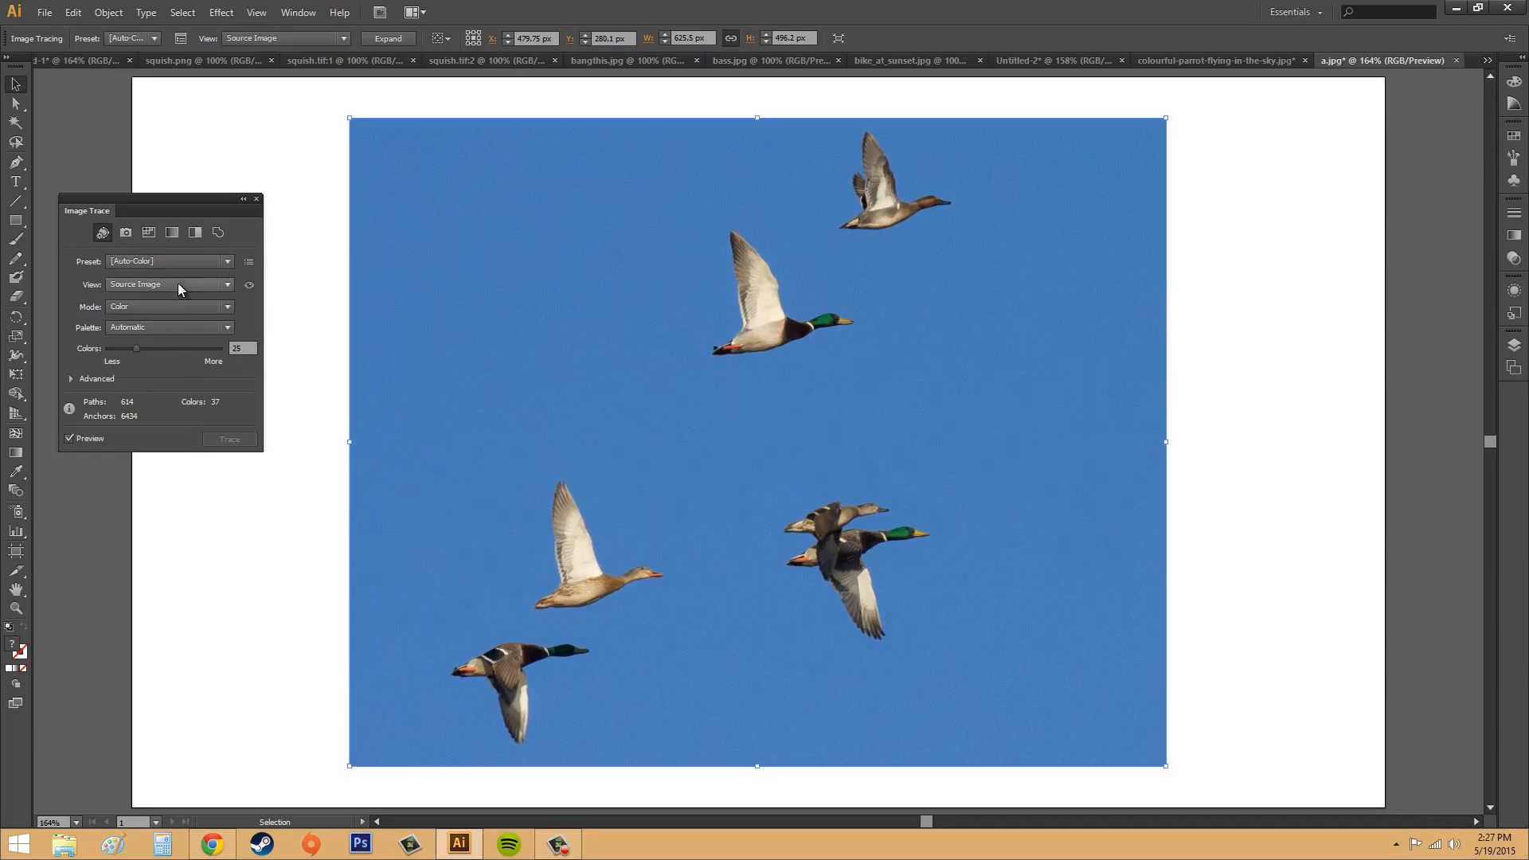
pyautogui.click(178, 284)
pyautogui.click(165, 342)
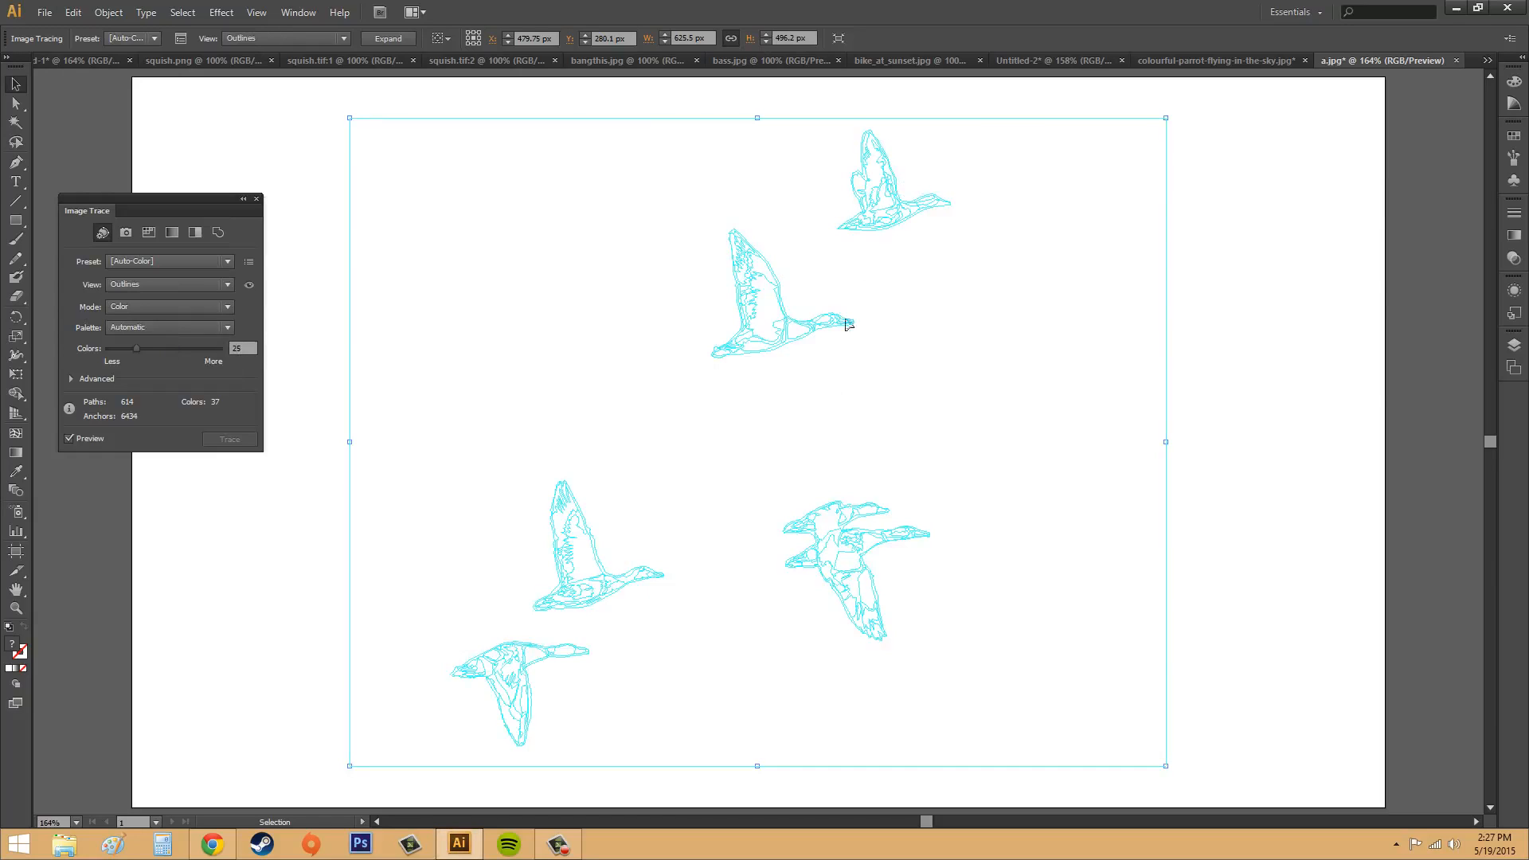
pyautogui.click(176, 330)
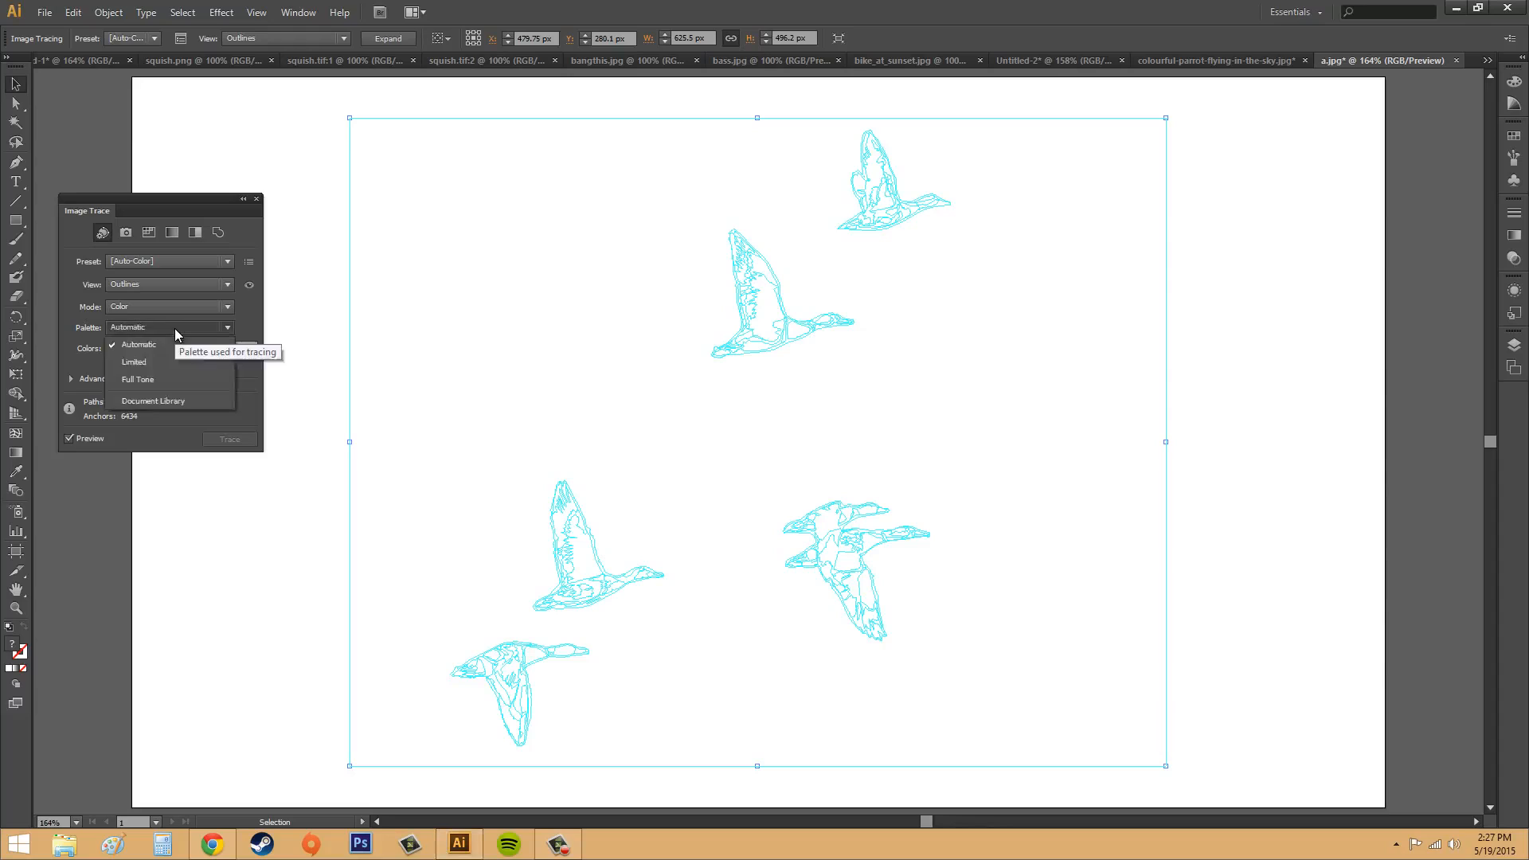
pyautogui.click(175, 328)
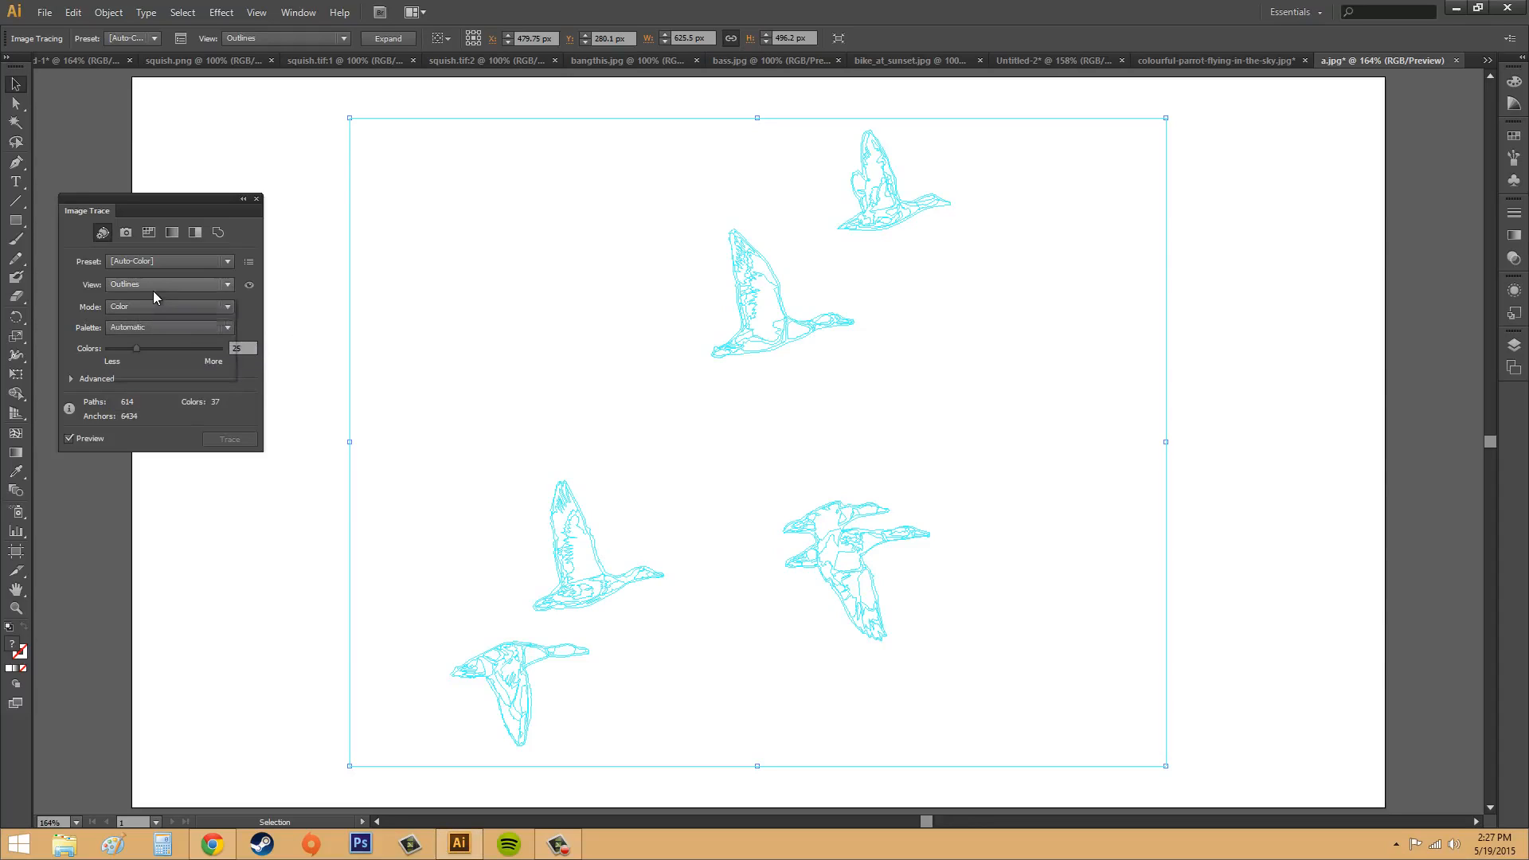
pyautogui.click(153, 290)
pyautogui.click(137, 299)
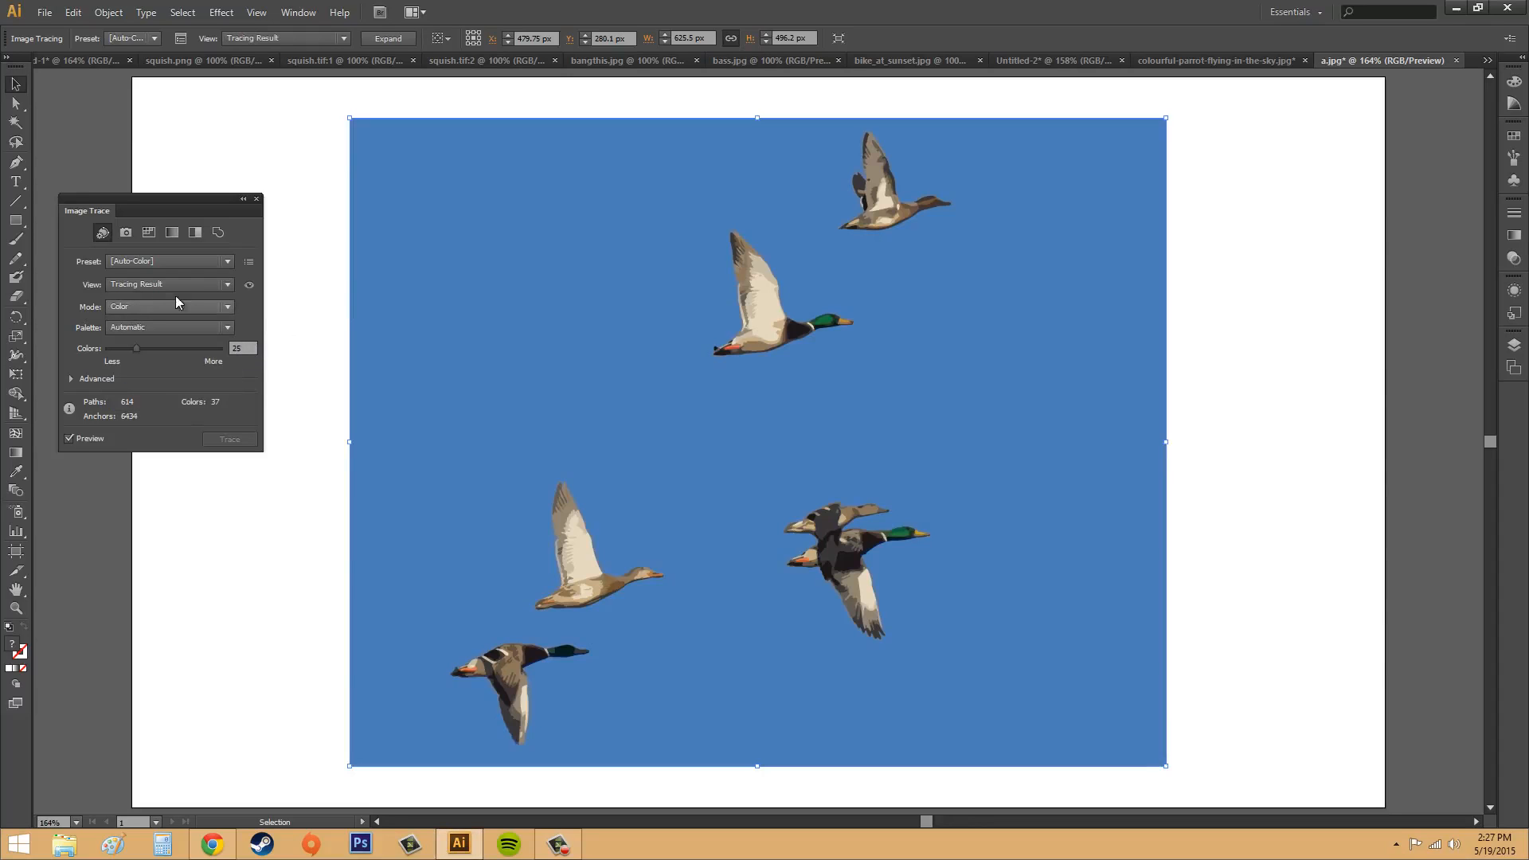
# Step: Compare the tracing result with the source image by temporarily showing the original several times
pyautogui.click(245, 285)
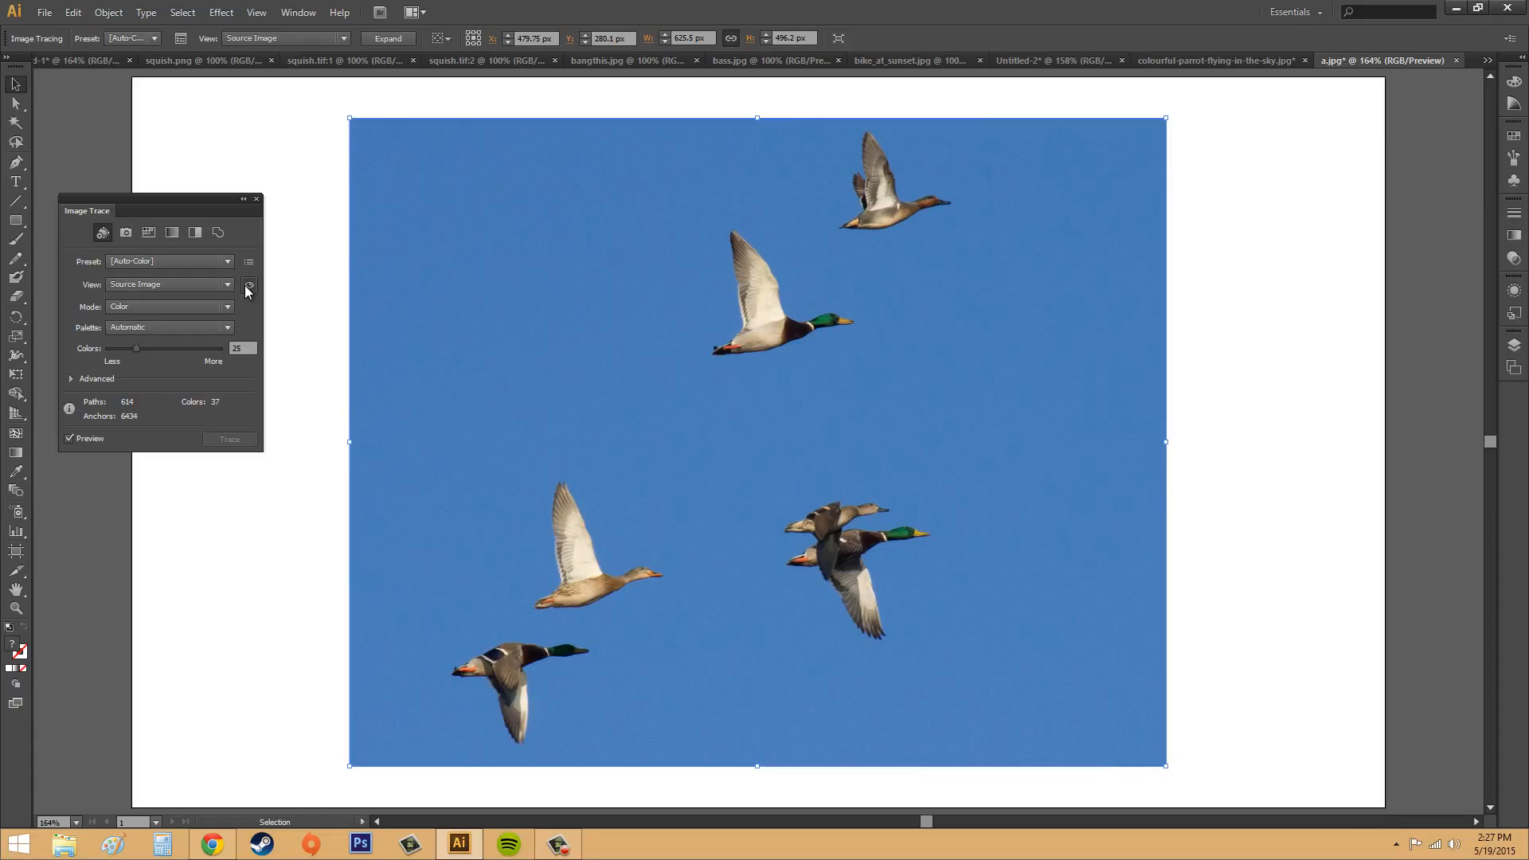
pyautogui.click(245, 285)
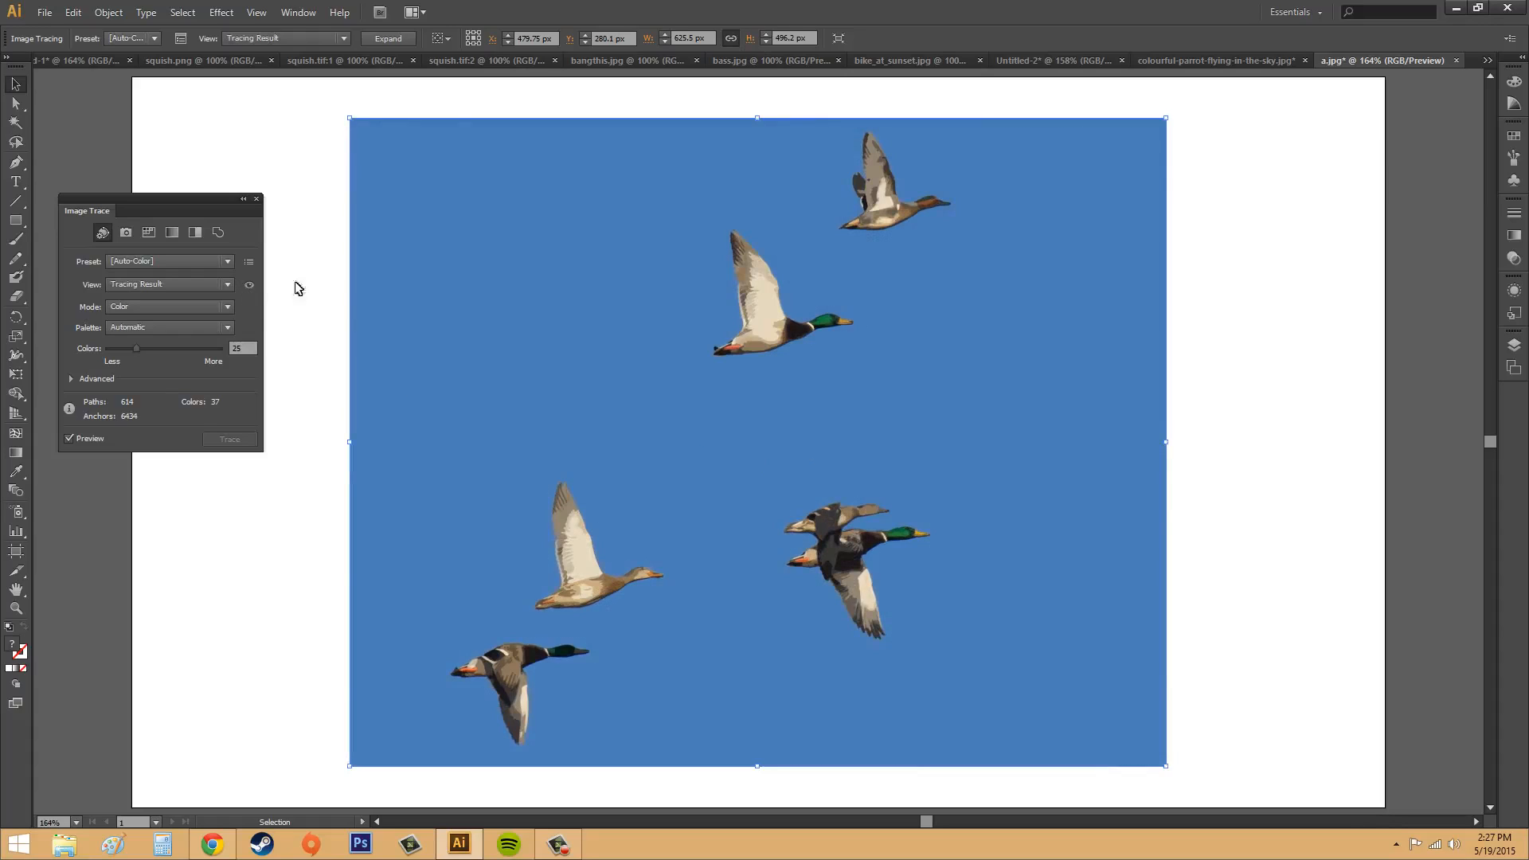
pyautogui.click(251, 284)
pyautogui.click(247, 286)
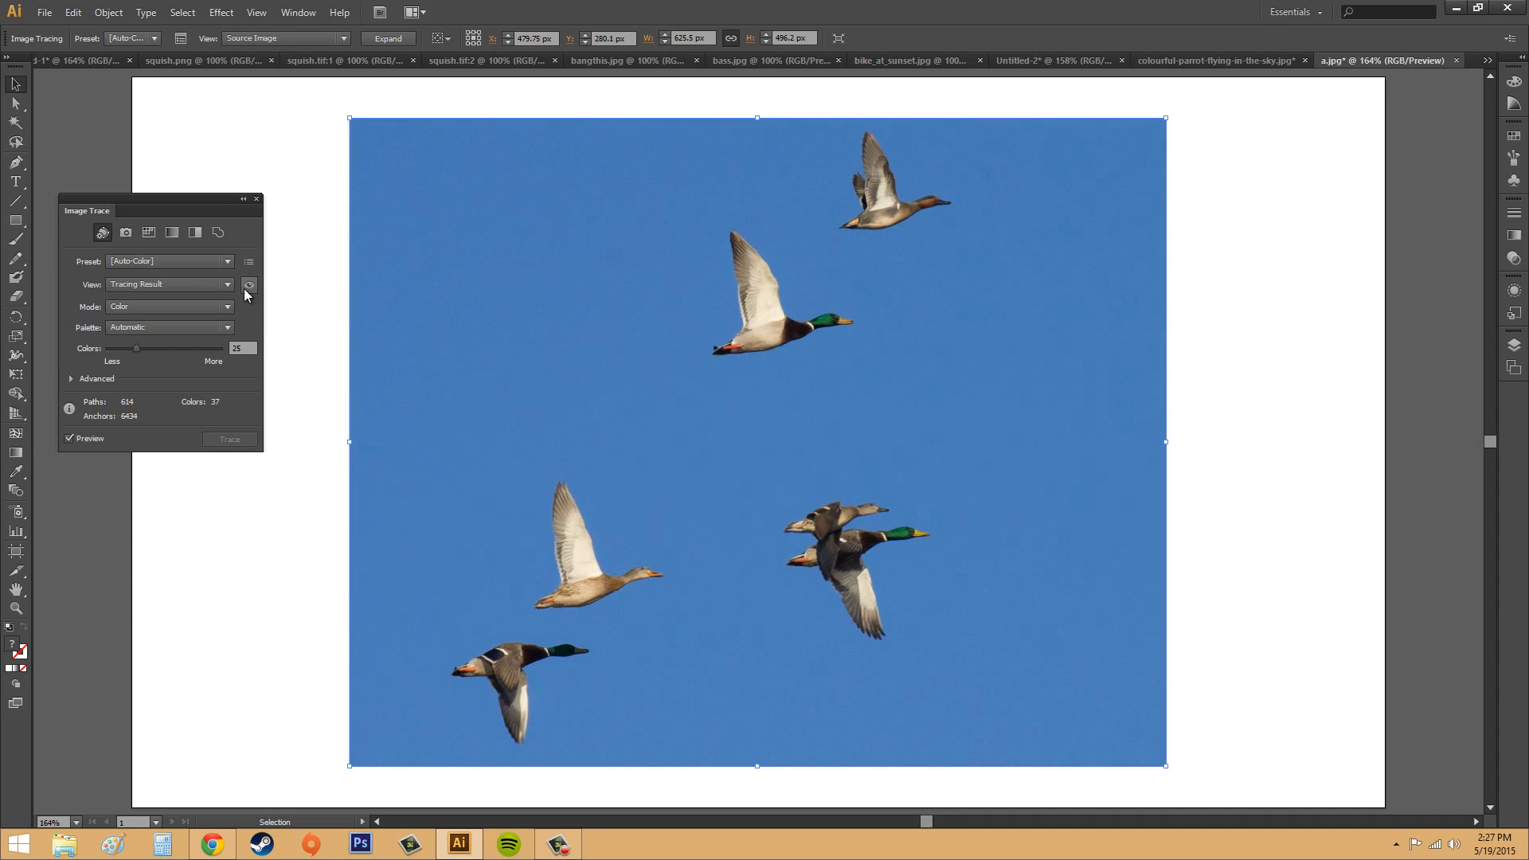
pyautogui.click(244, 288)
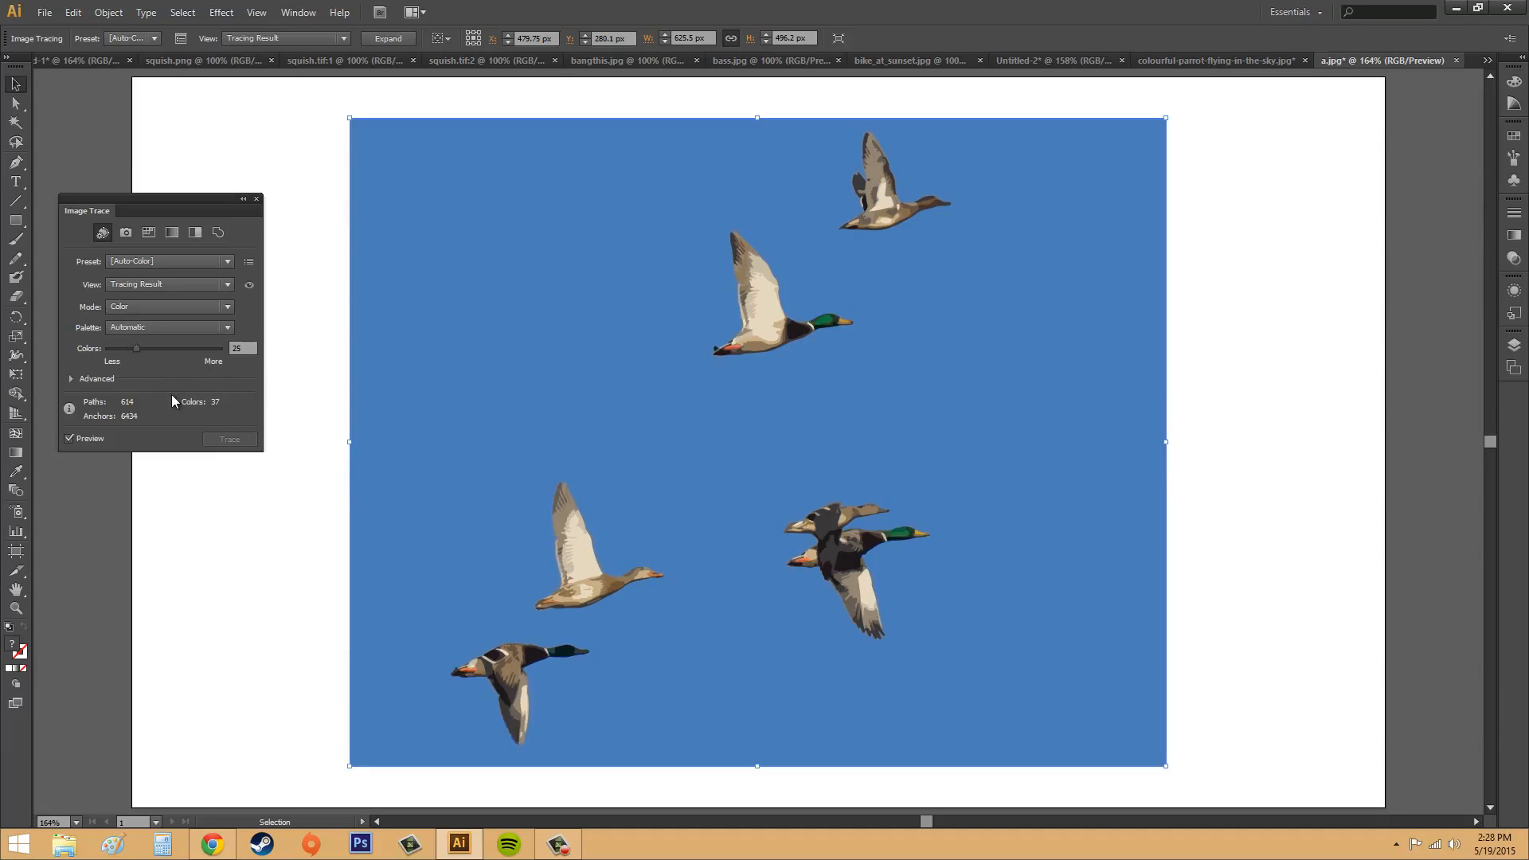
# Step: Look over the advanced options of the Auto-Color tracing and collapse them again
pyautogui.click(70, 378)
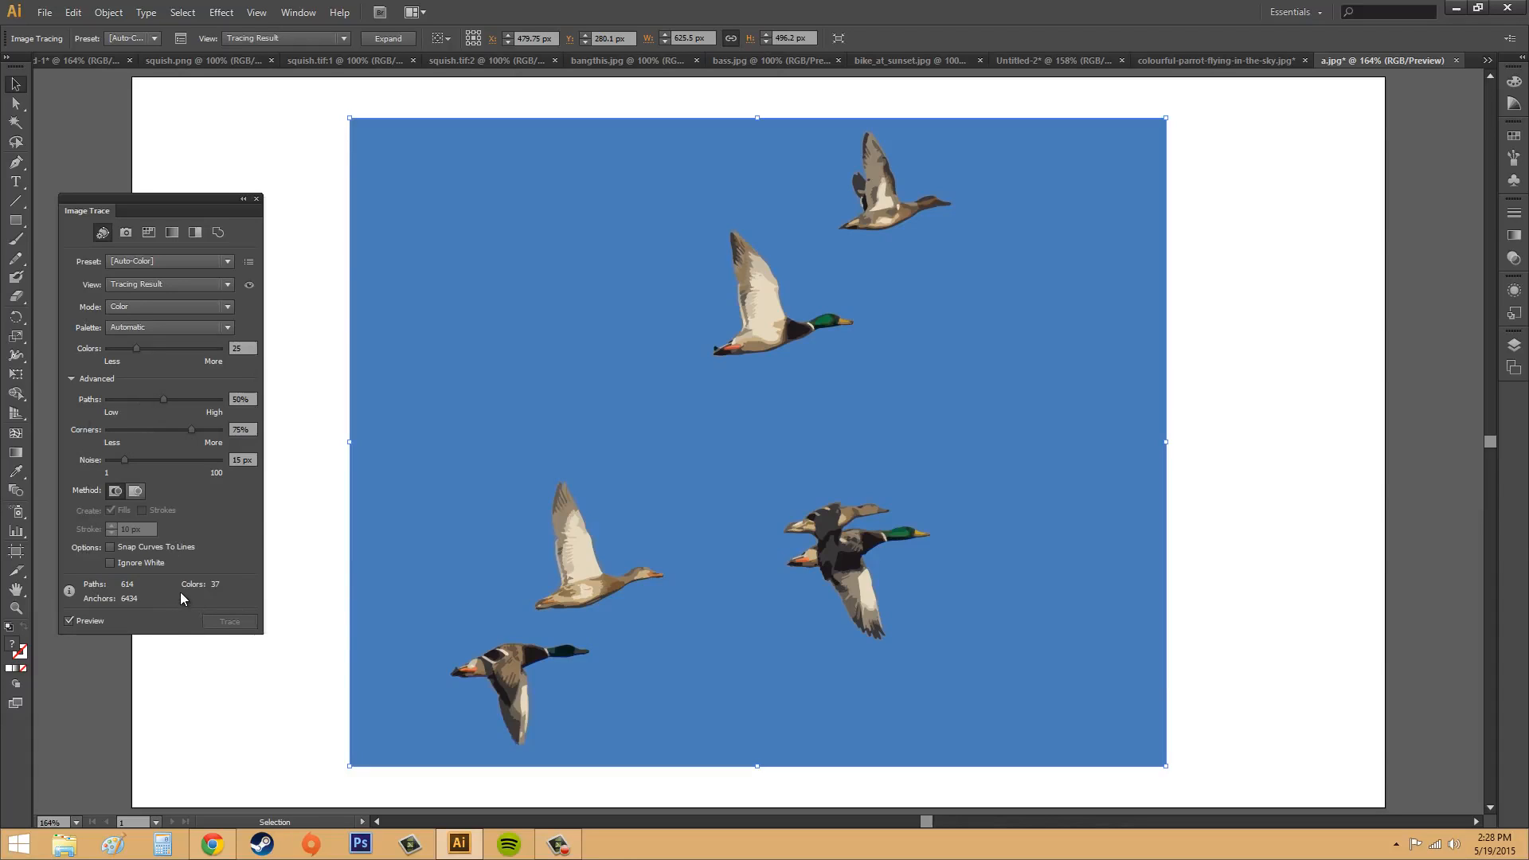
pyautogui.click(71, 379)
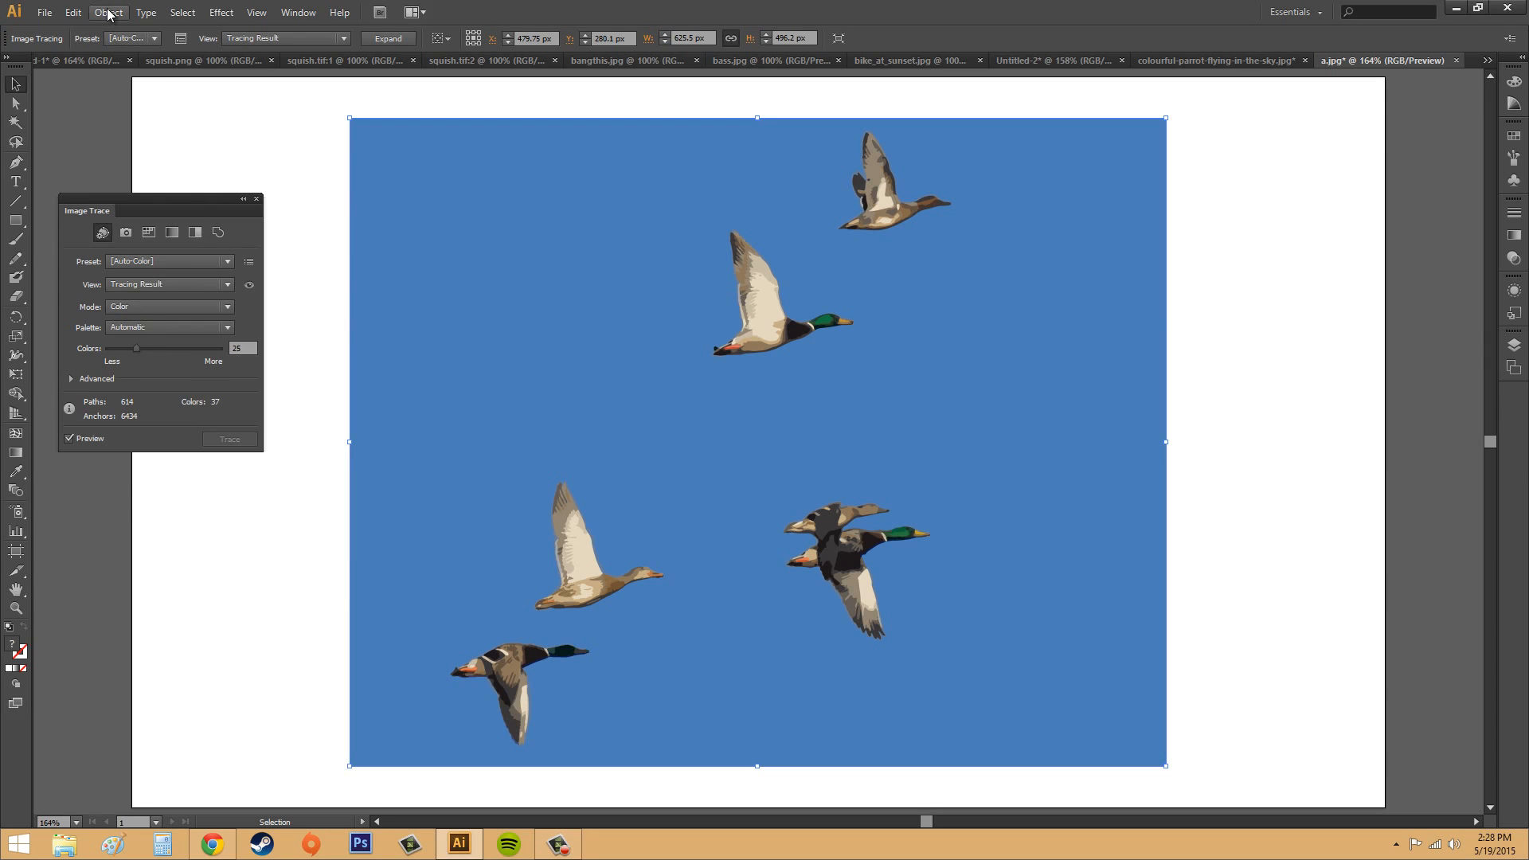
# Step: Release the duck tracing and trace the original photo with the Outline preset, agreeing to continue with the large image
pyautogui.click(121, 13)
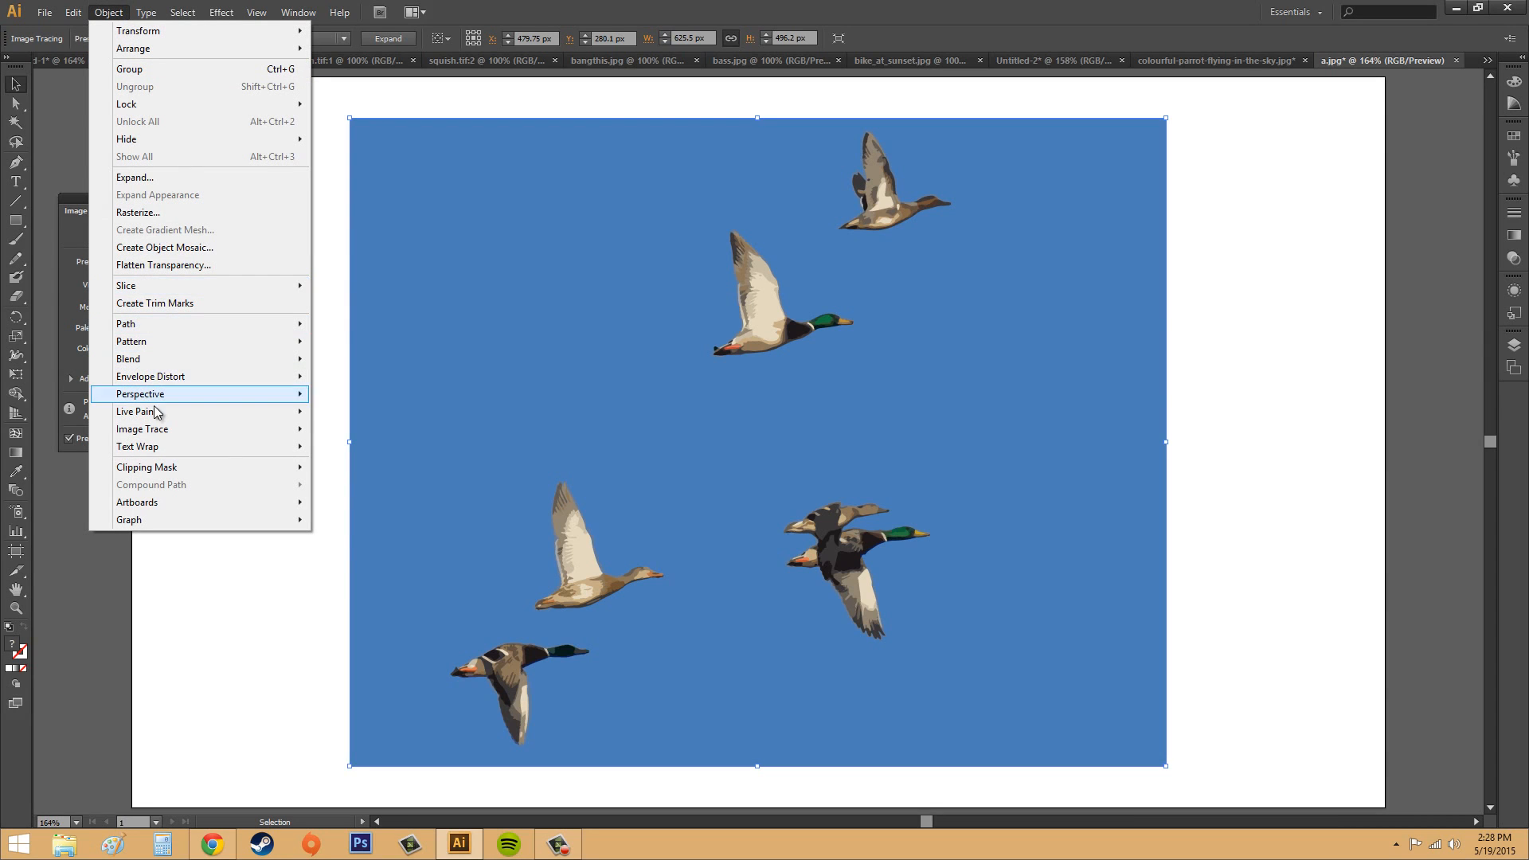
pyautogui.moveTo(164, 434)
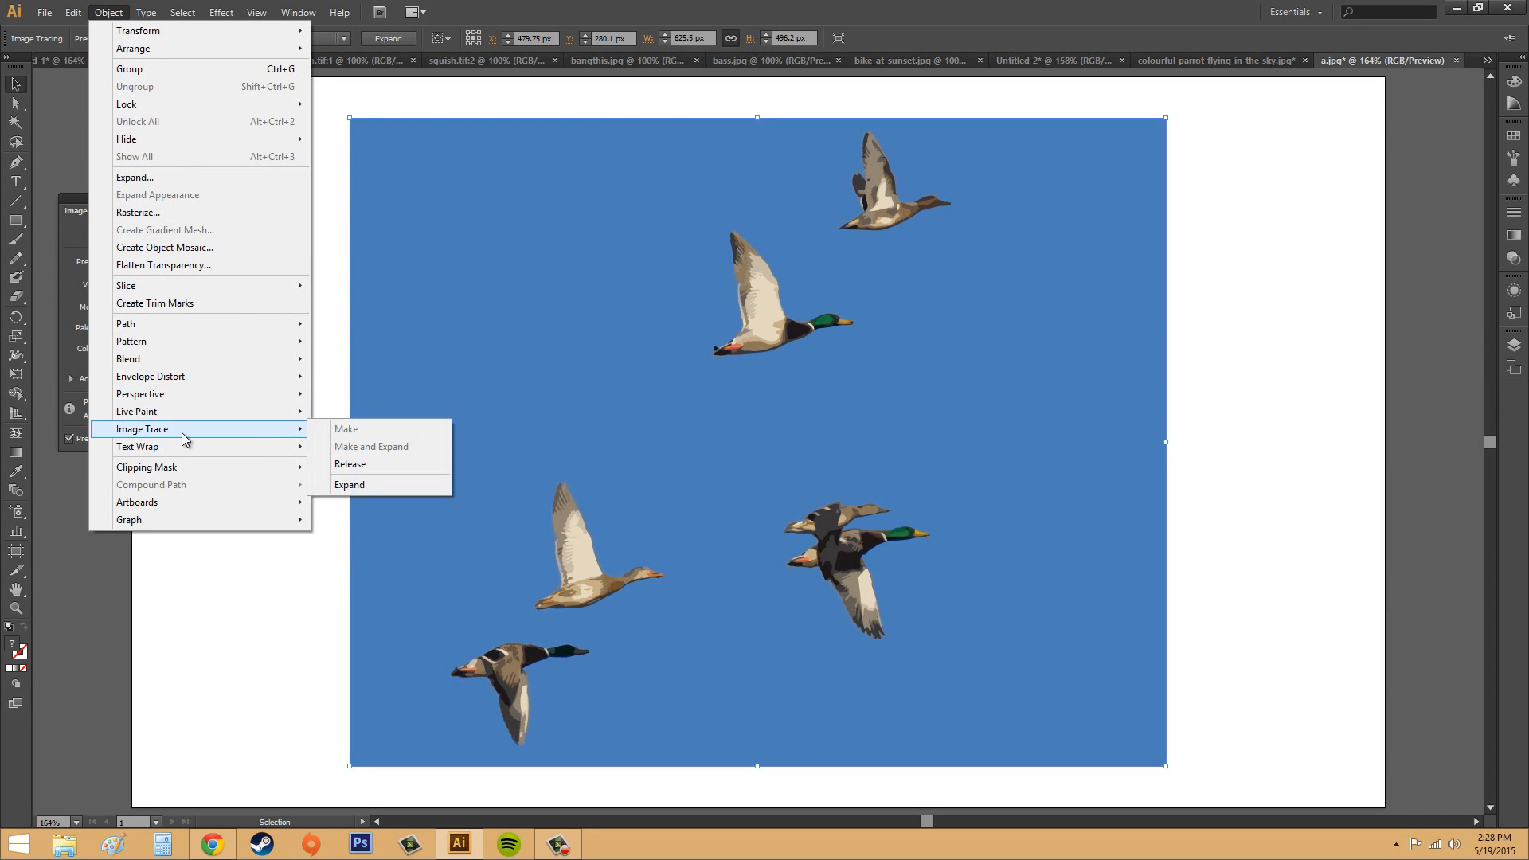
pyautogui.click(345, 470)
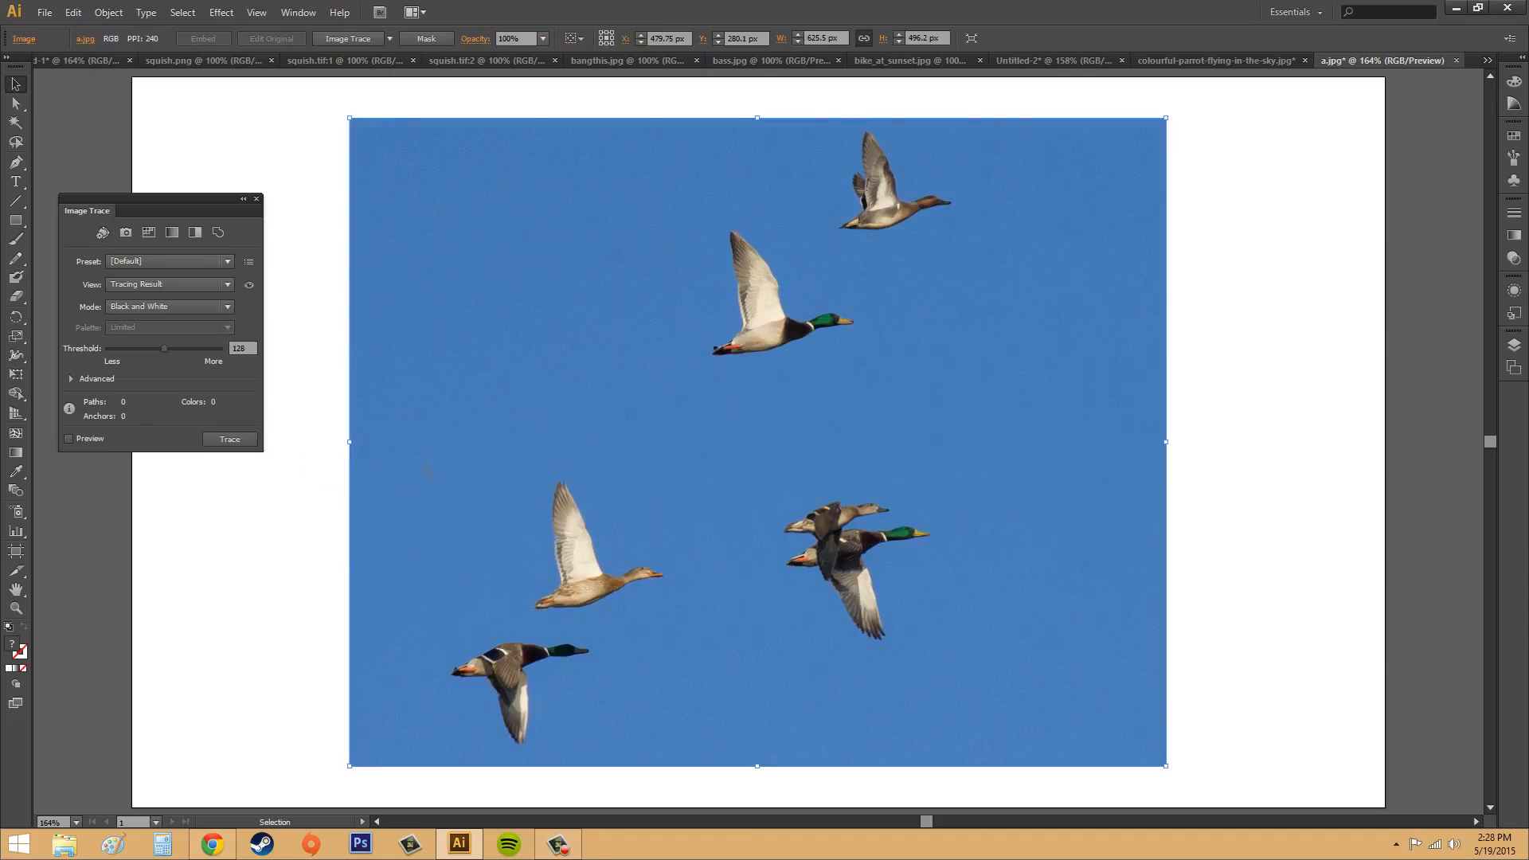
pyautogui.click(219, 233)
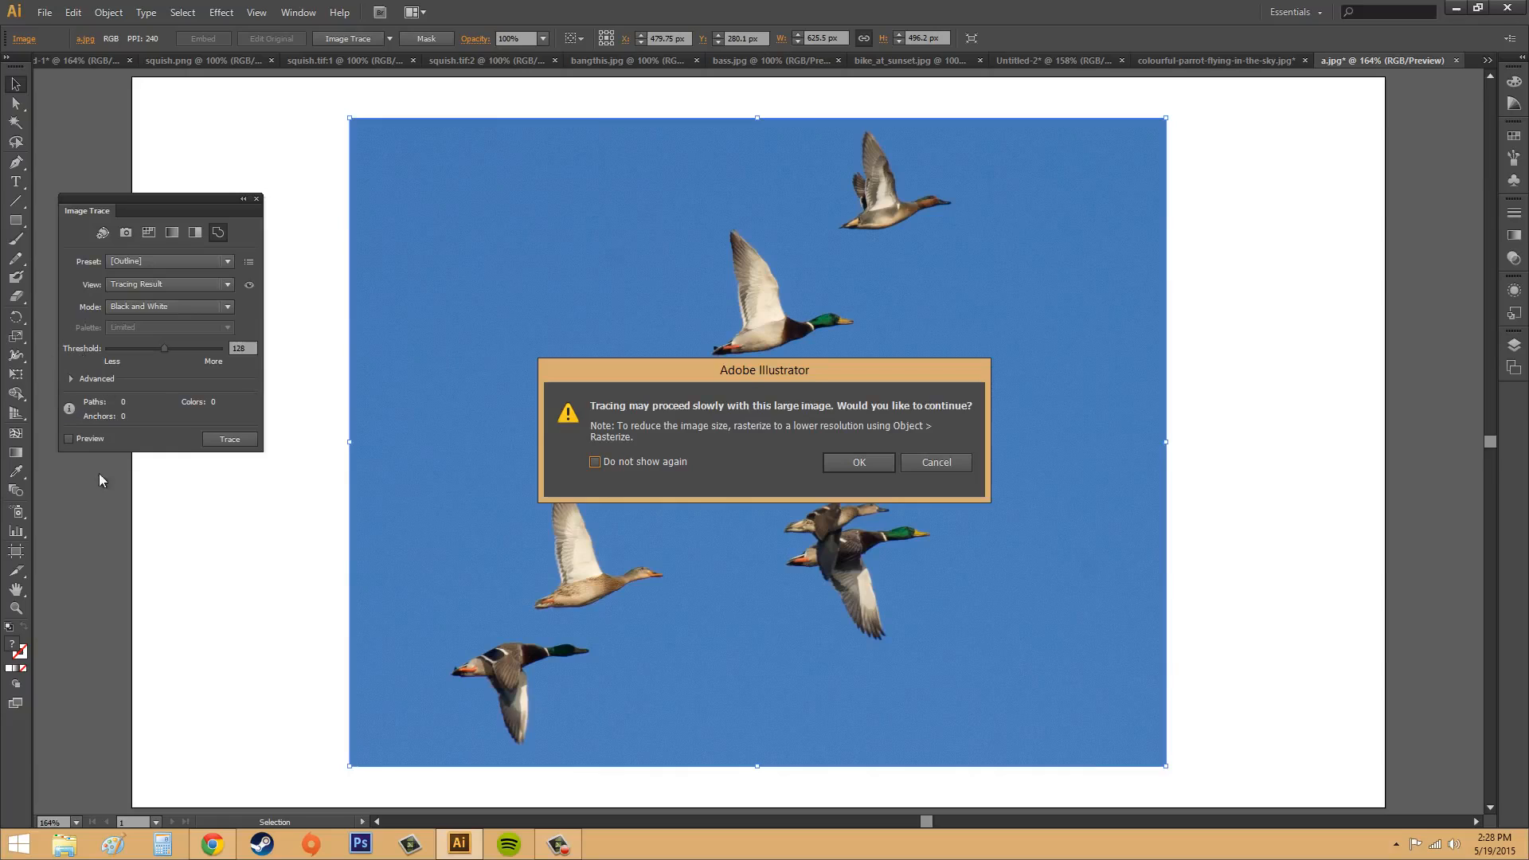
pyautogui.click(859, 462)
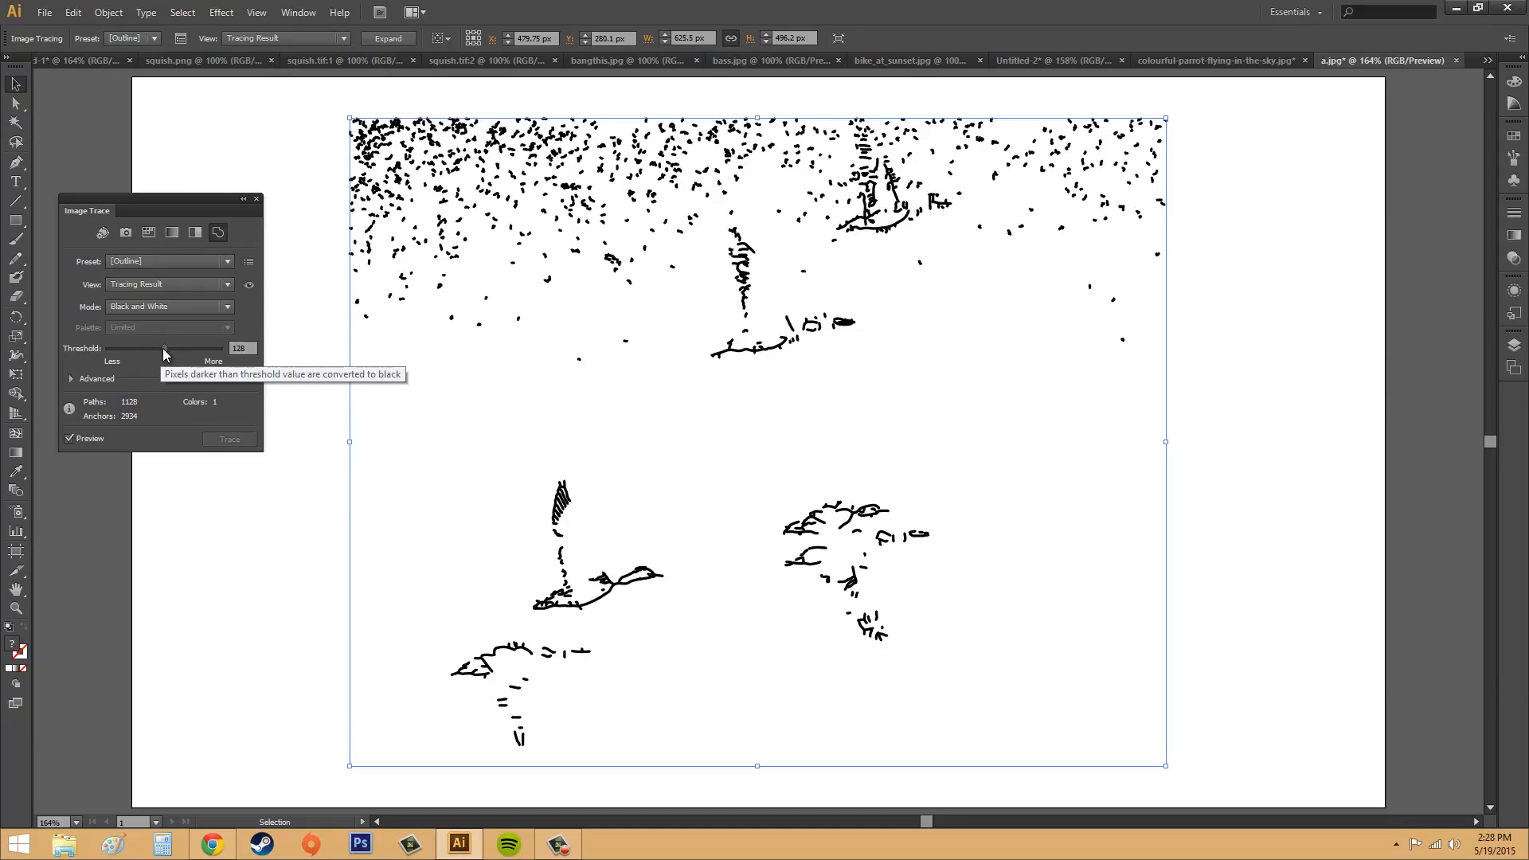
# Step: Try thresholds of 57 and 212 on the outline tracing of the ducks, and set the threshold to 110
pyautogui.moveTo(163, 347); pyautogui.dragTo(139, 351)
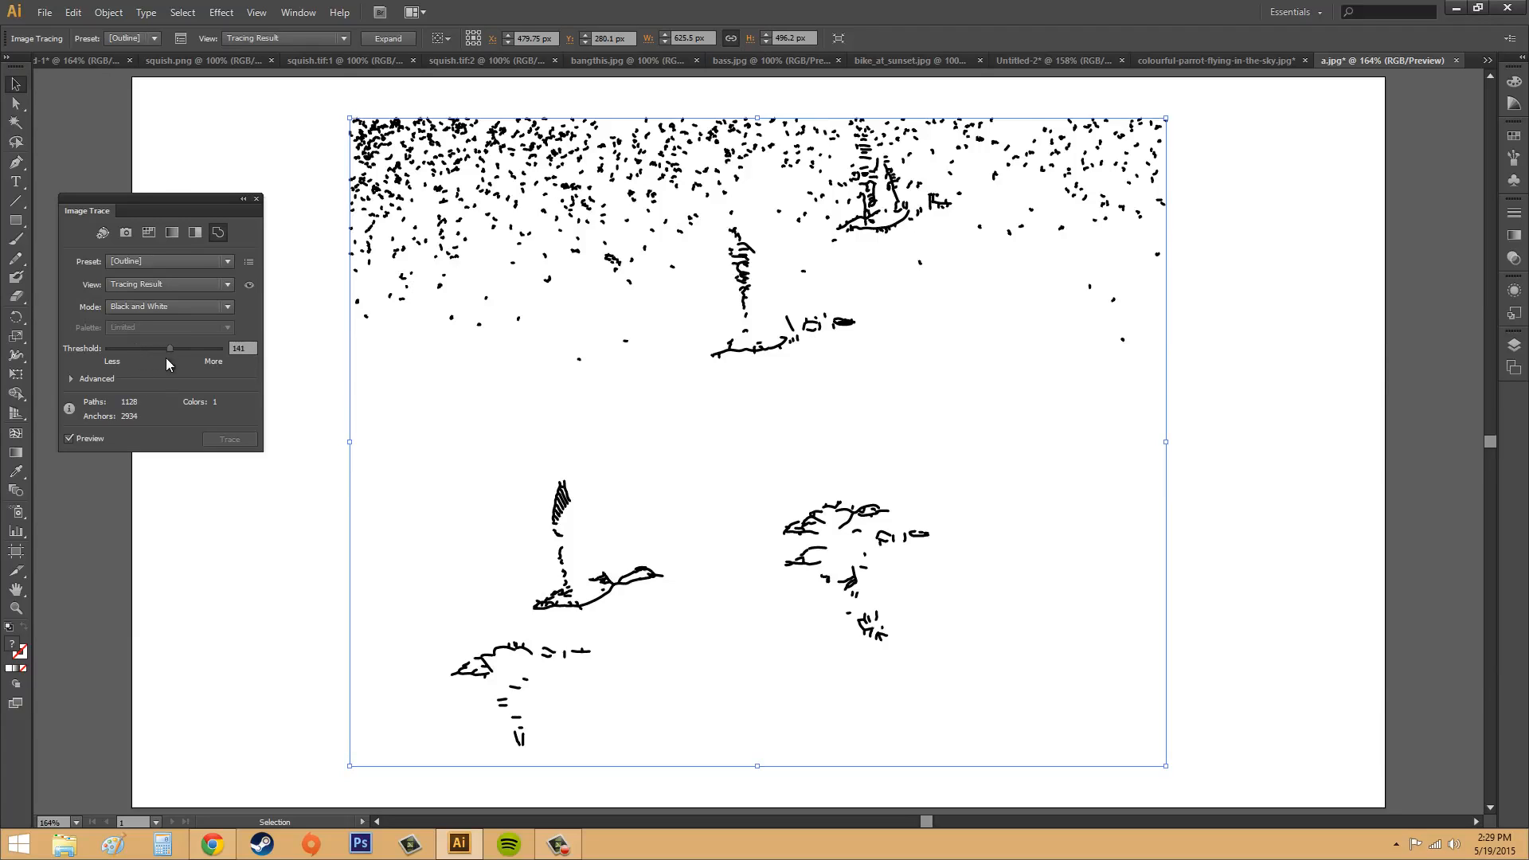
pyautogui.moveTo(134, 348); pyautogui.dragTo(132, 348)
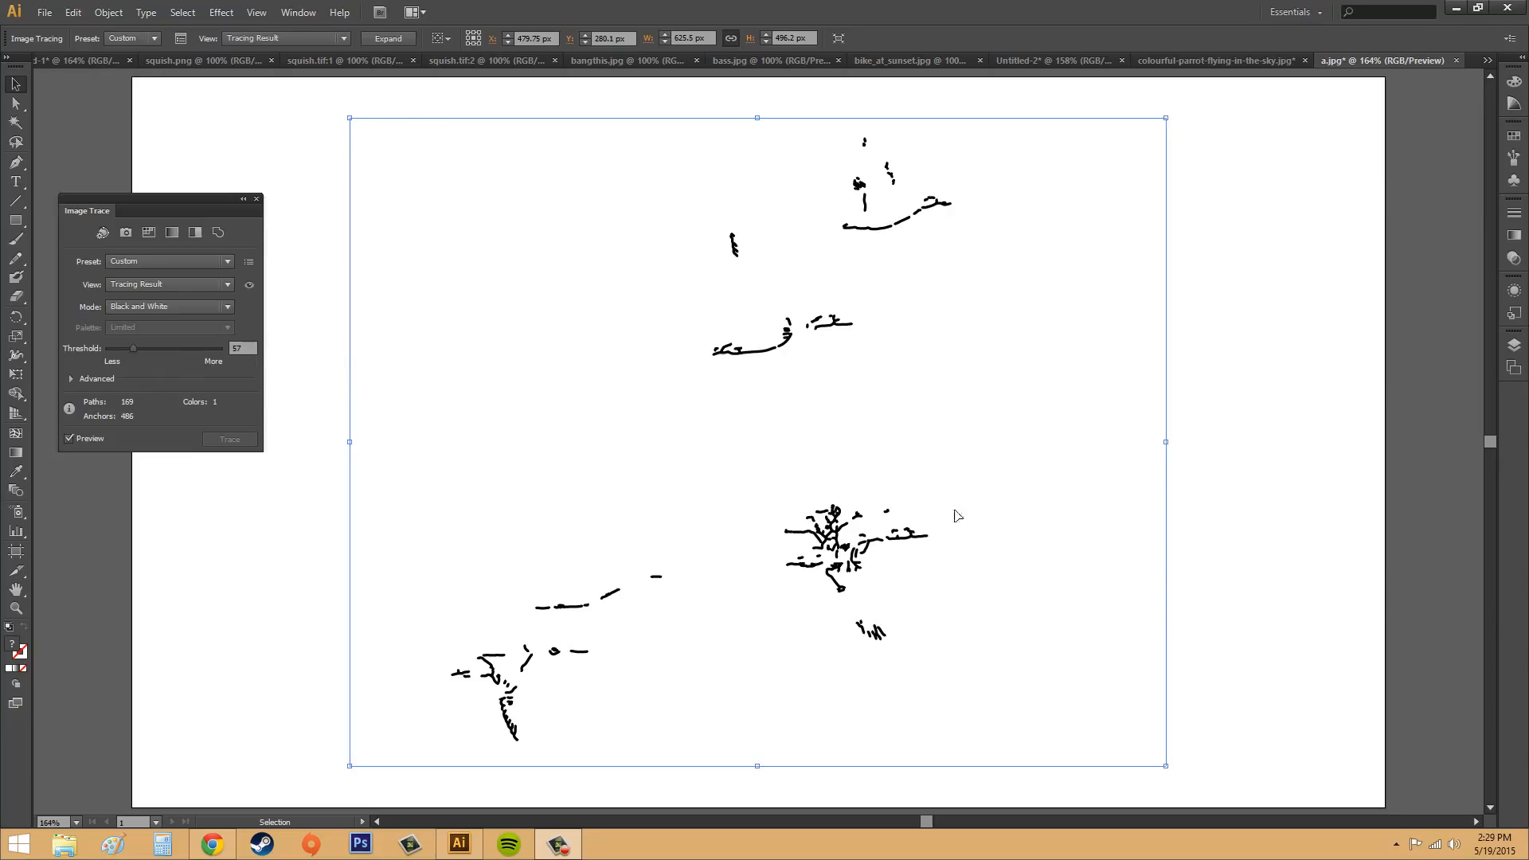
pyautogui.moveTo(131, 355); pyautogui.dragTo(164, 352)
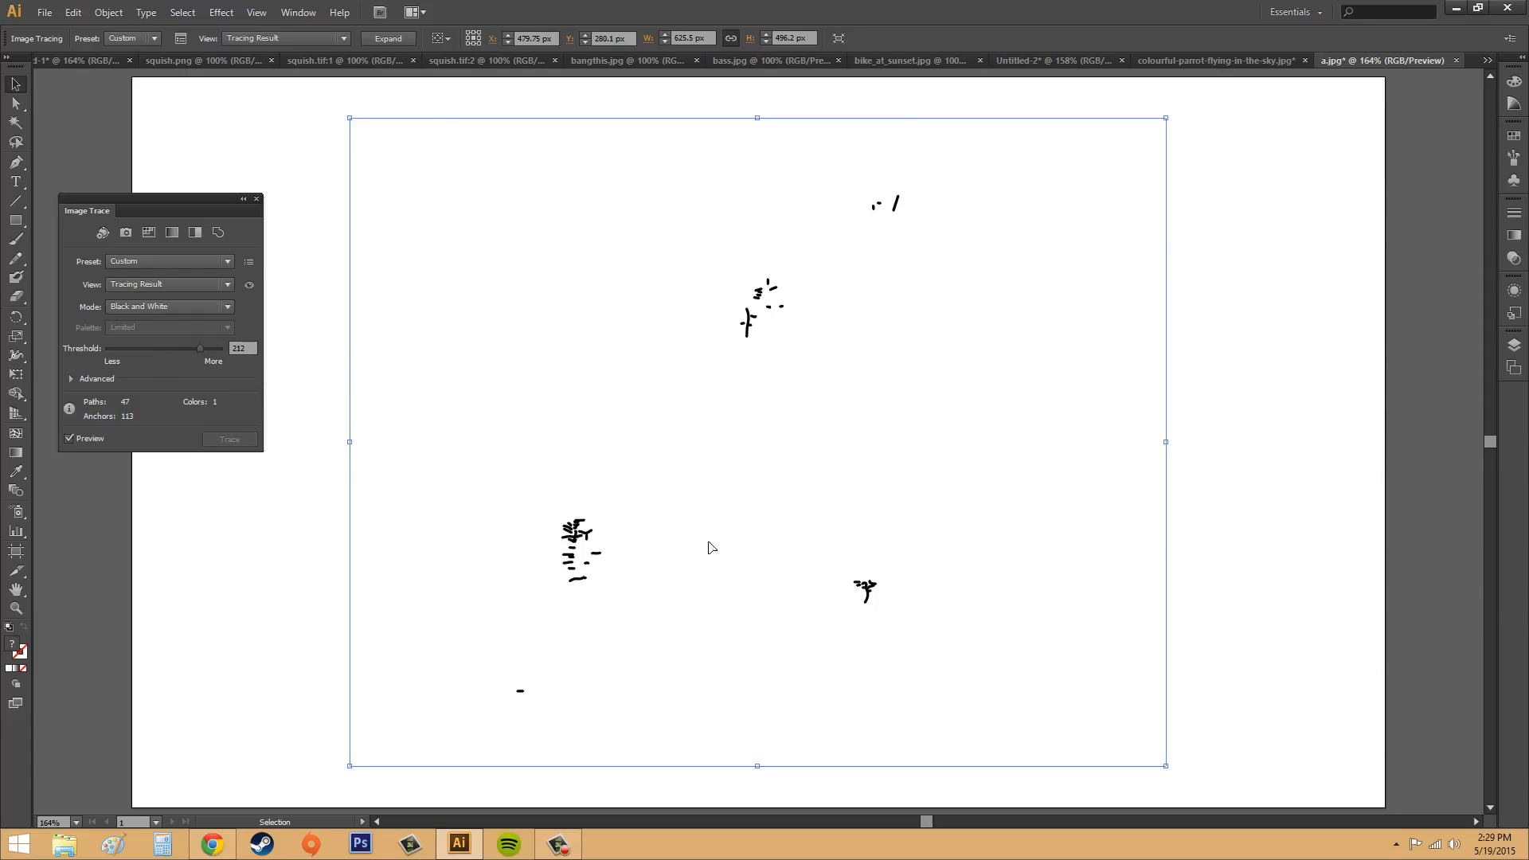
pyautogui.click(162, 349)
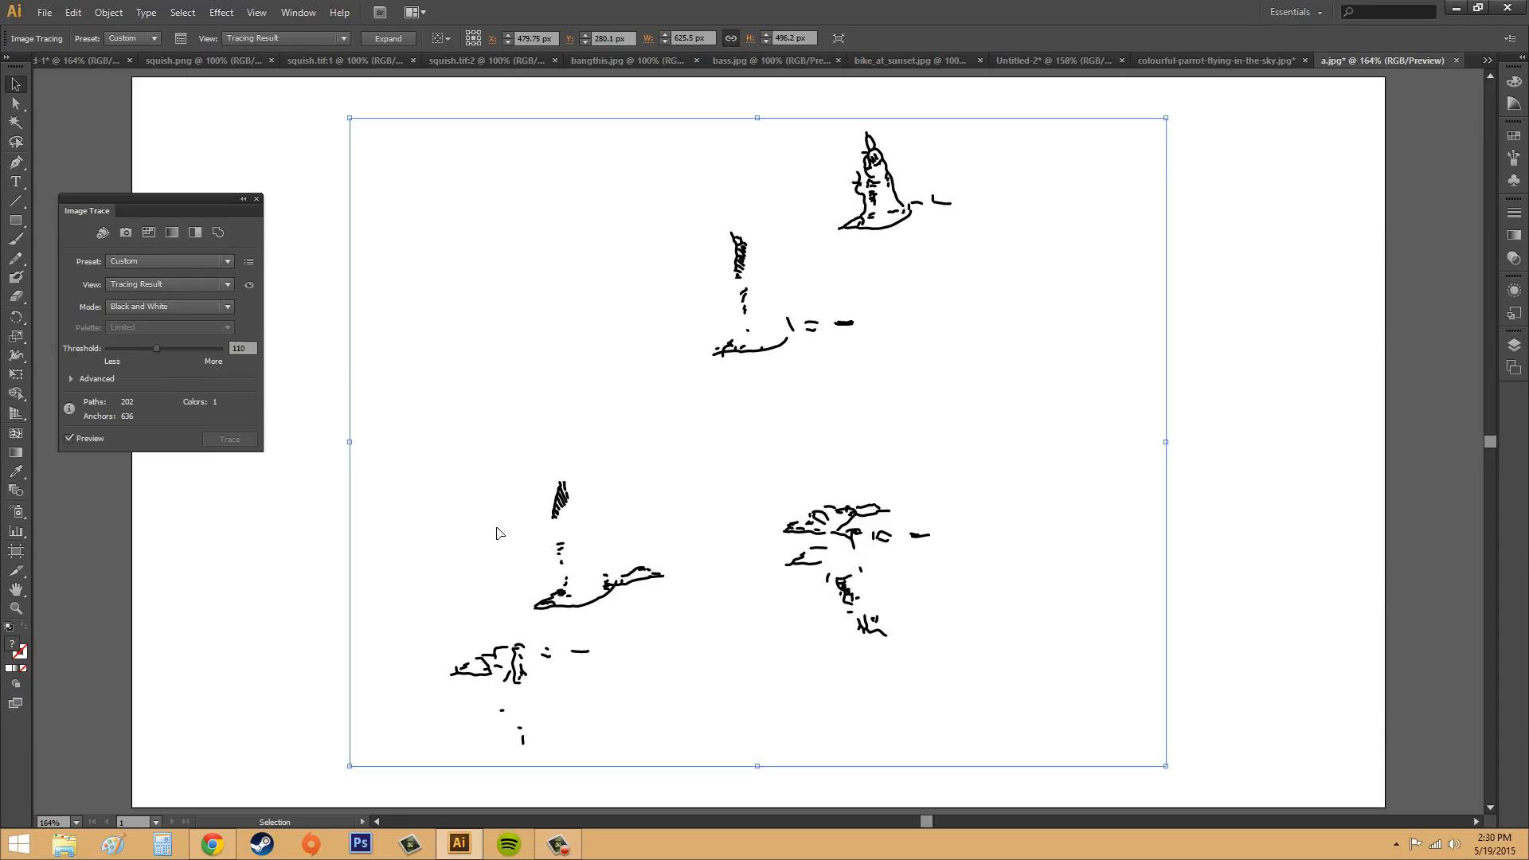
# Step: Look over the advanced options of the outline tracing, and switch the tracing to the Auto-Color preset
pyautogui.click(70, 377)
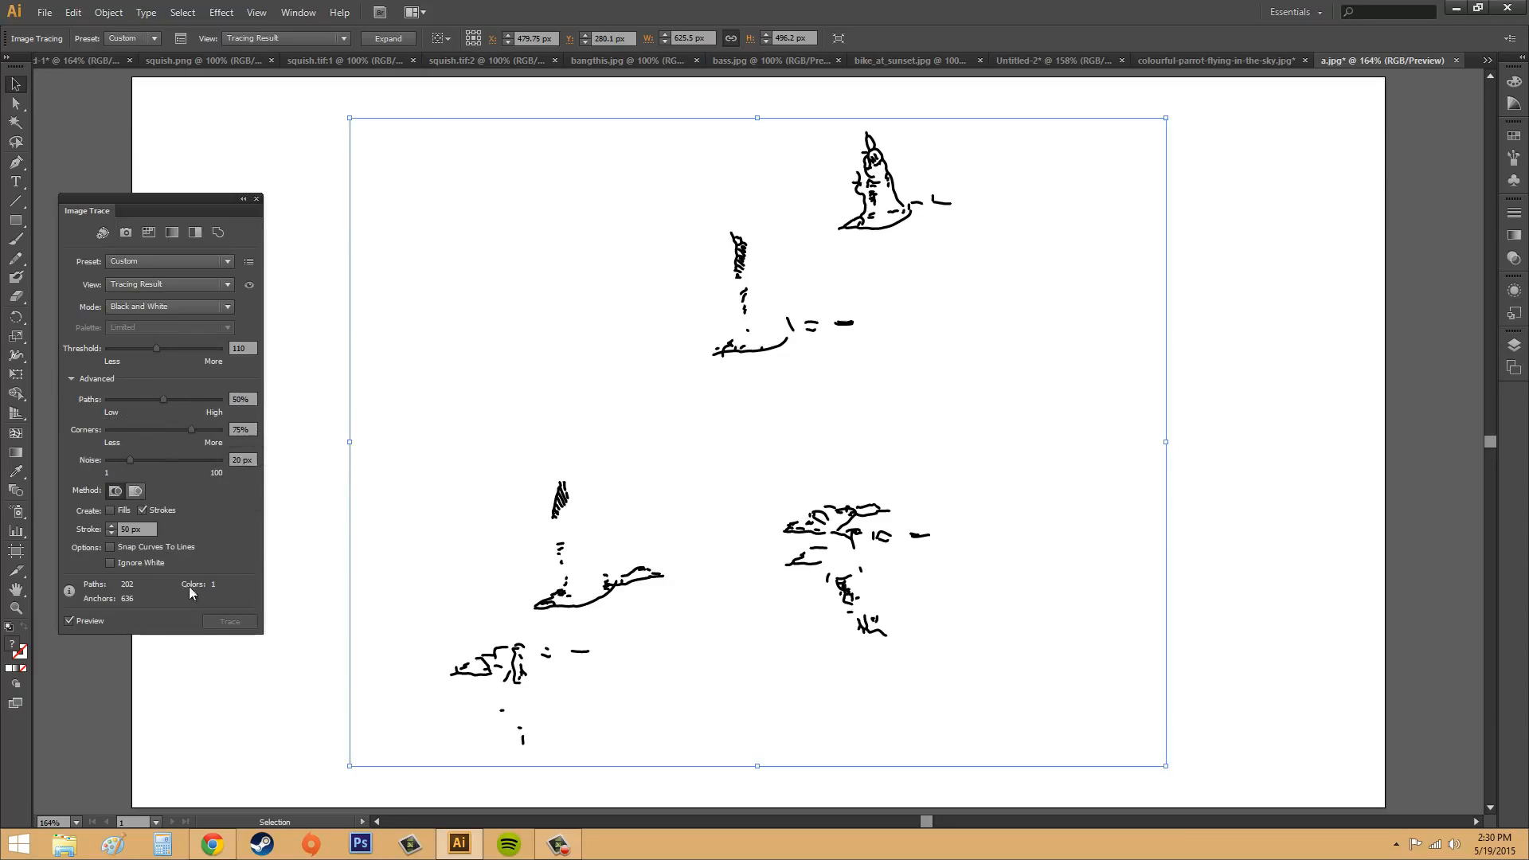
pyautogui.click(70, 380)
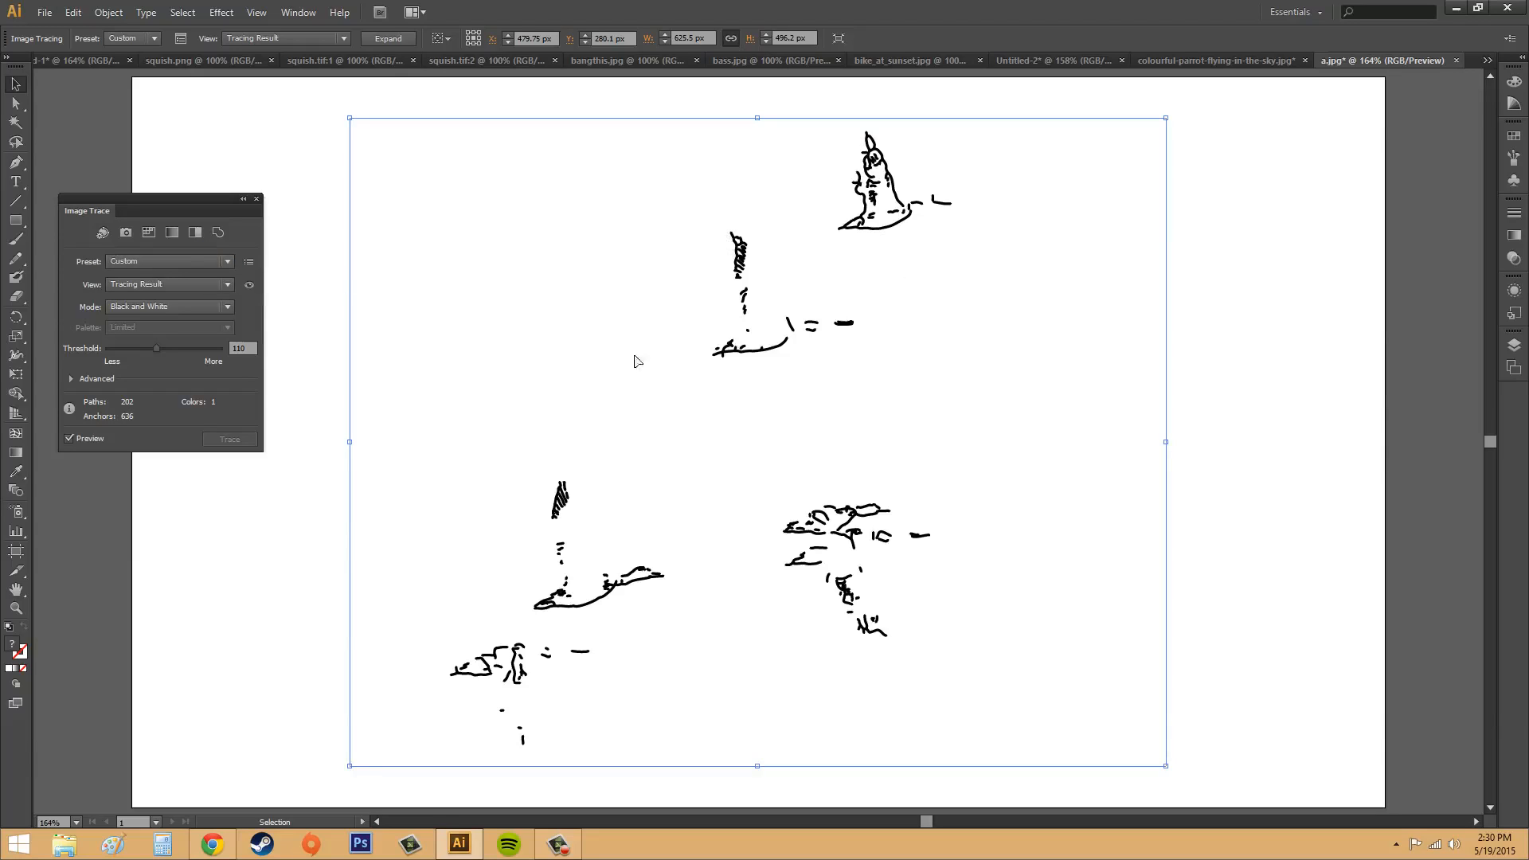
pyautogui.click(102, 231)
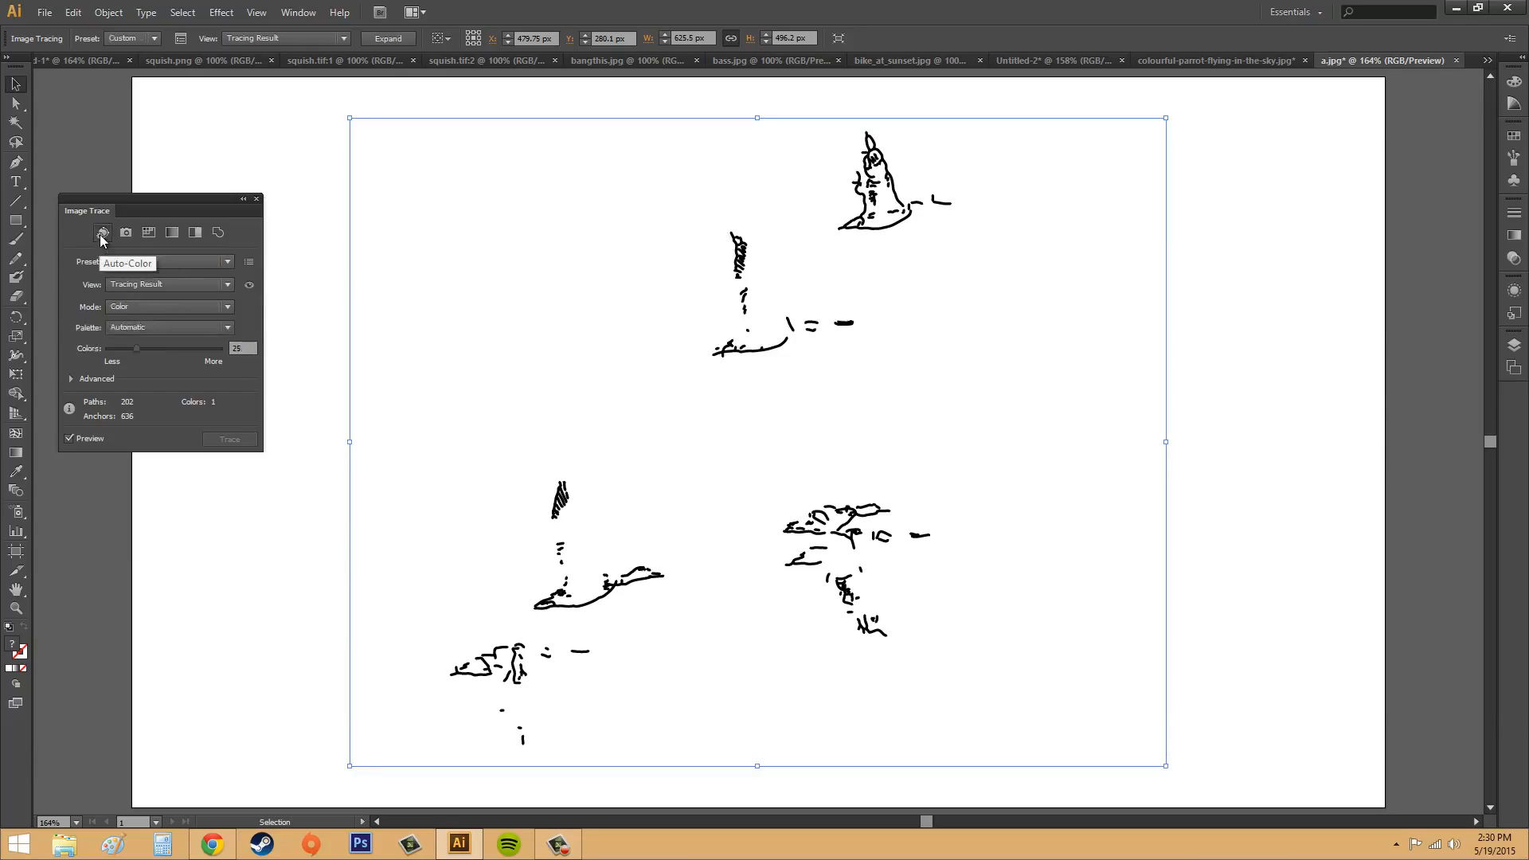